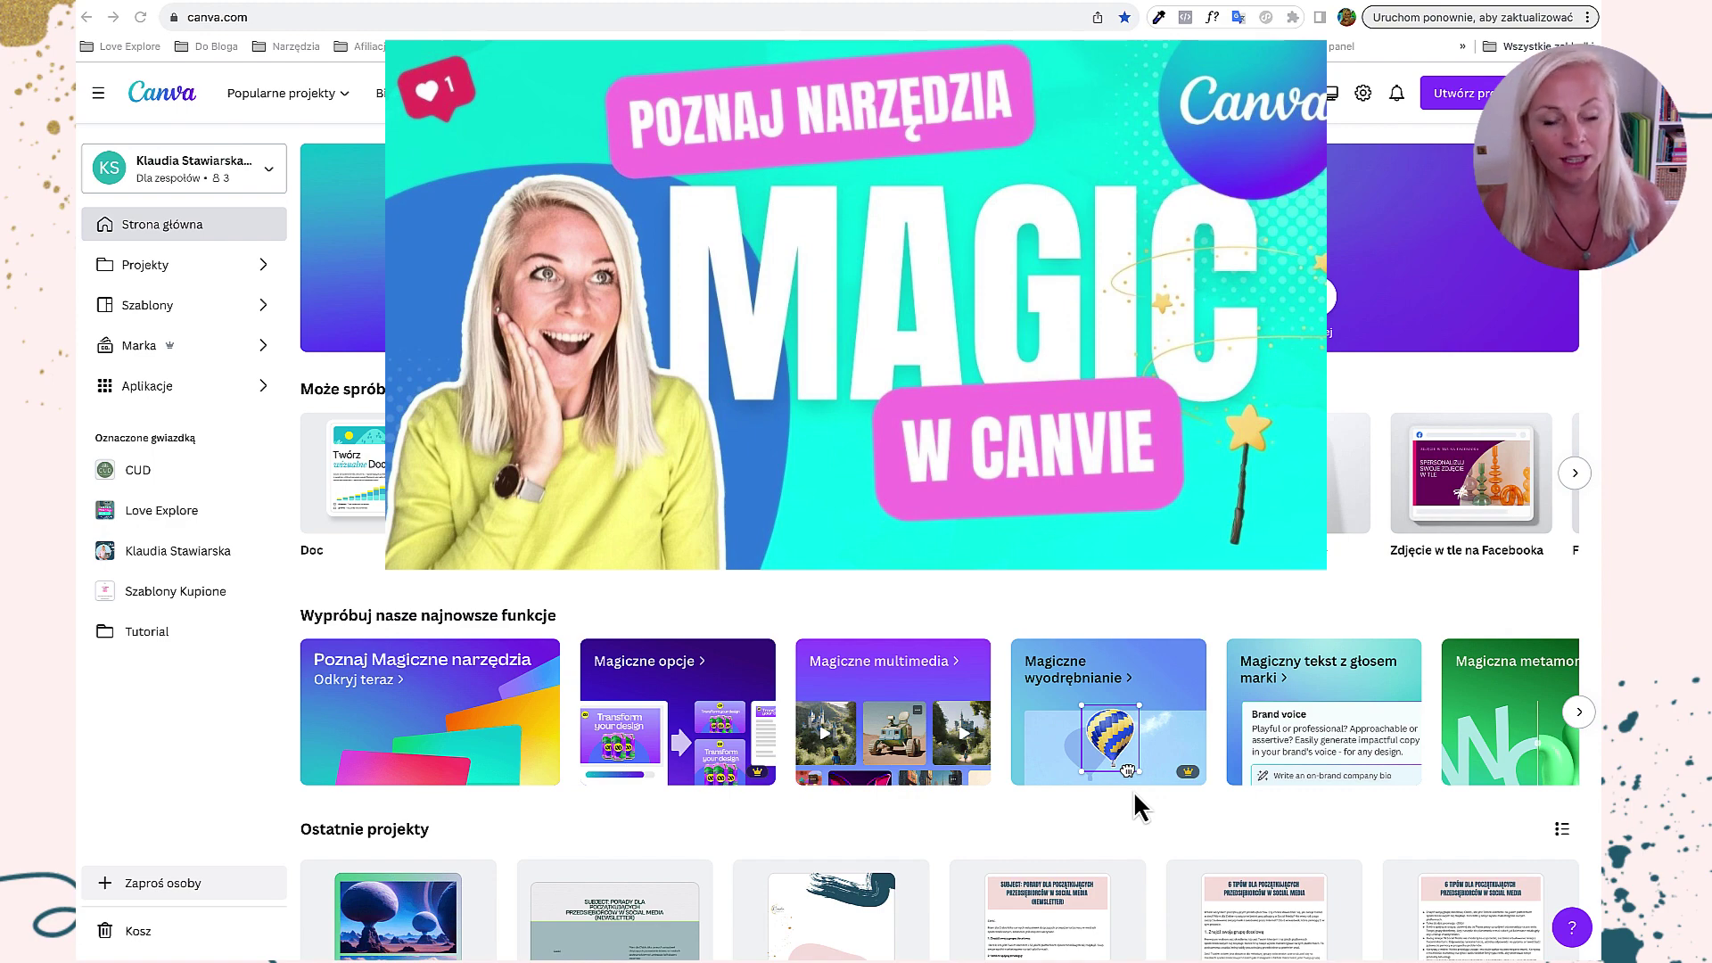
# - Look through the newest features on the home page and view the introduction to Magiczne multimedia
pyautogui.hscroll(5, 1316, 718)
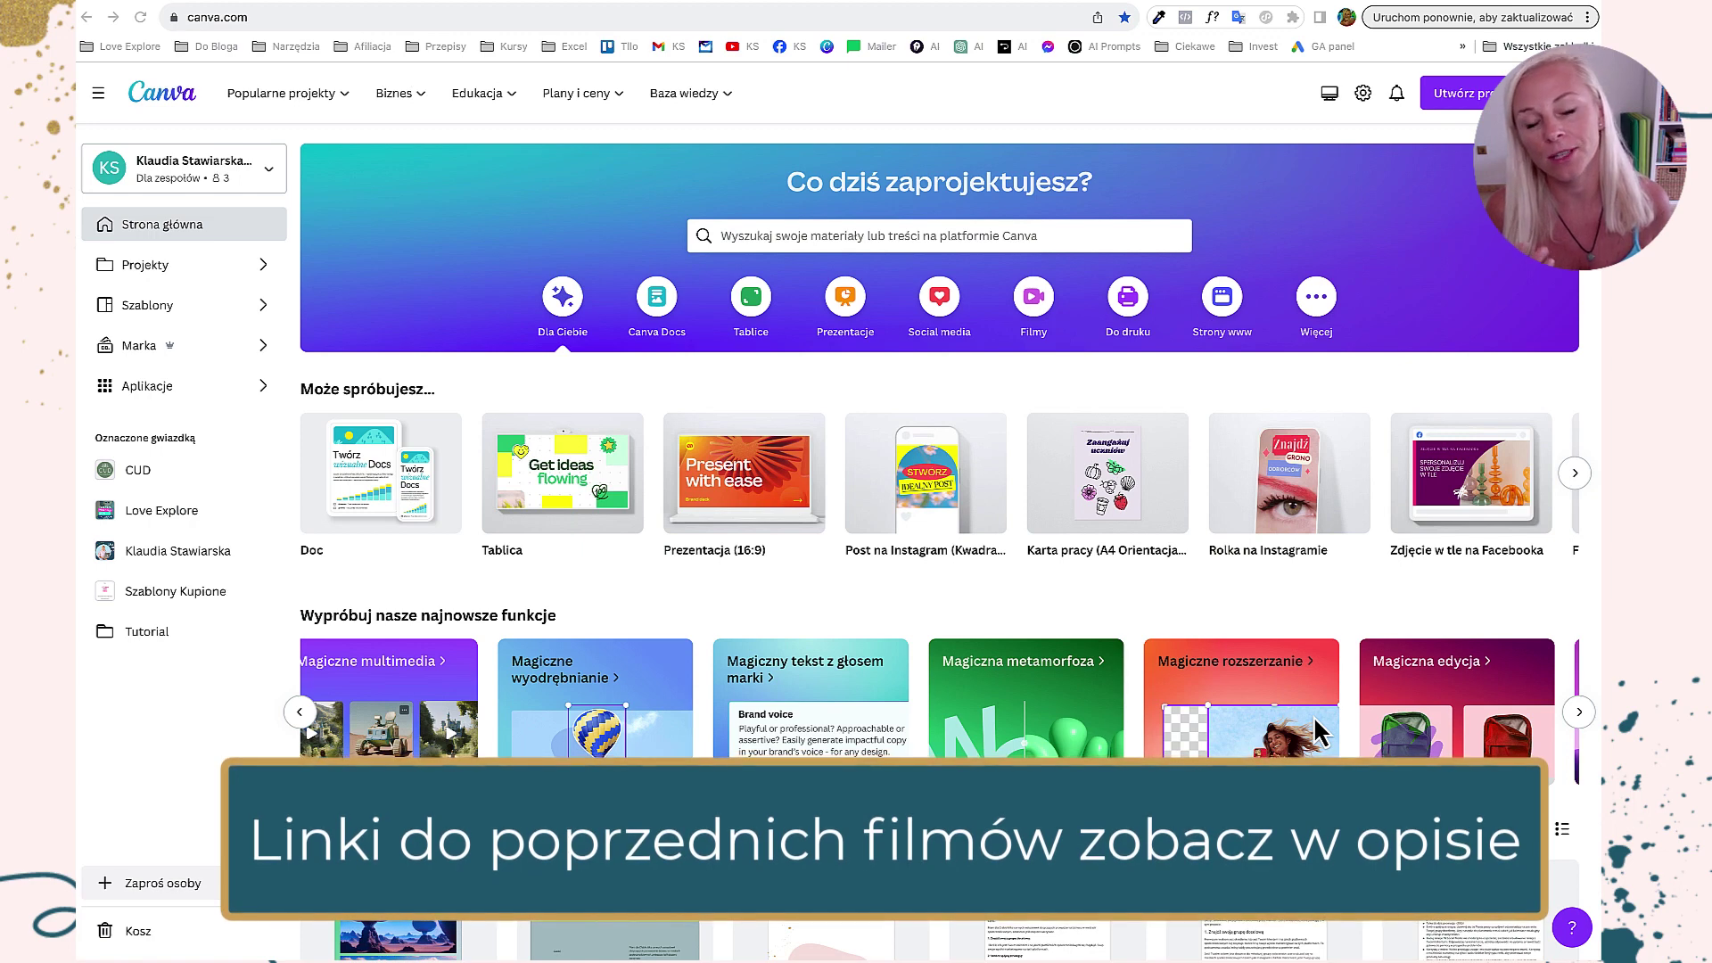
pyautogui.hscroll(2, 1314, 727)
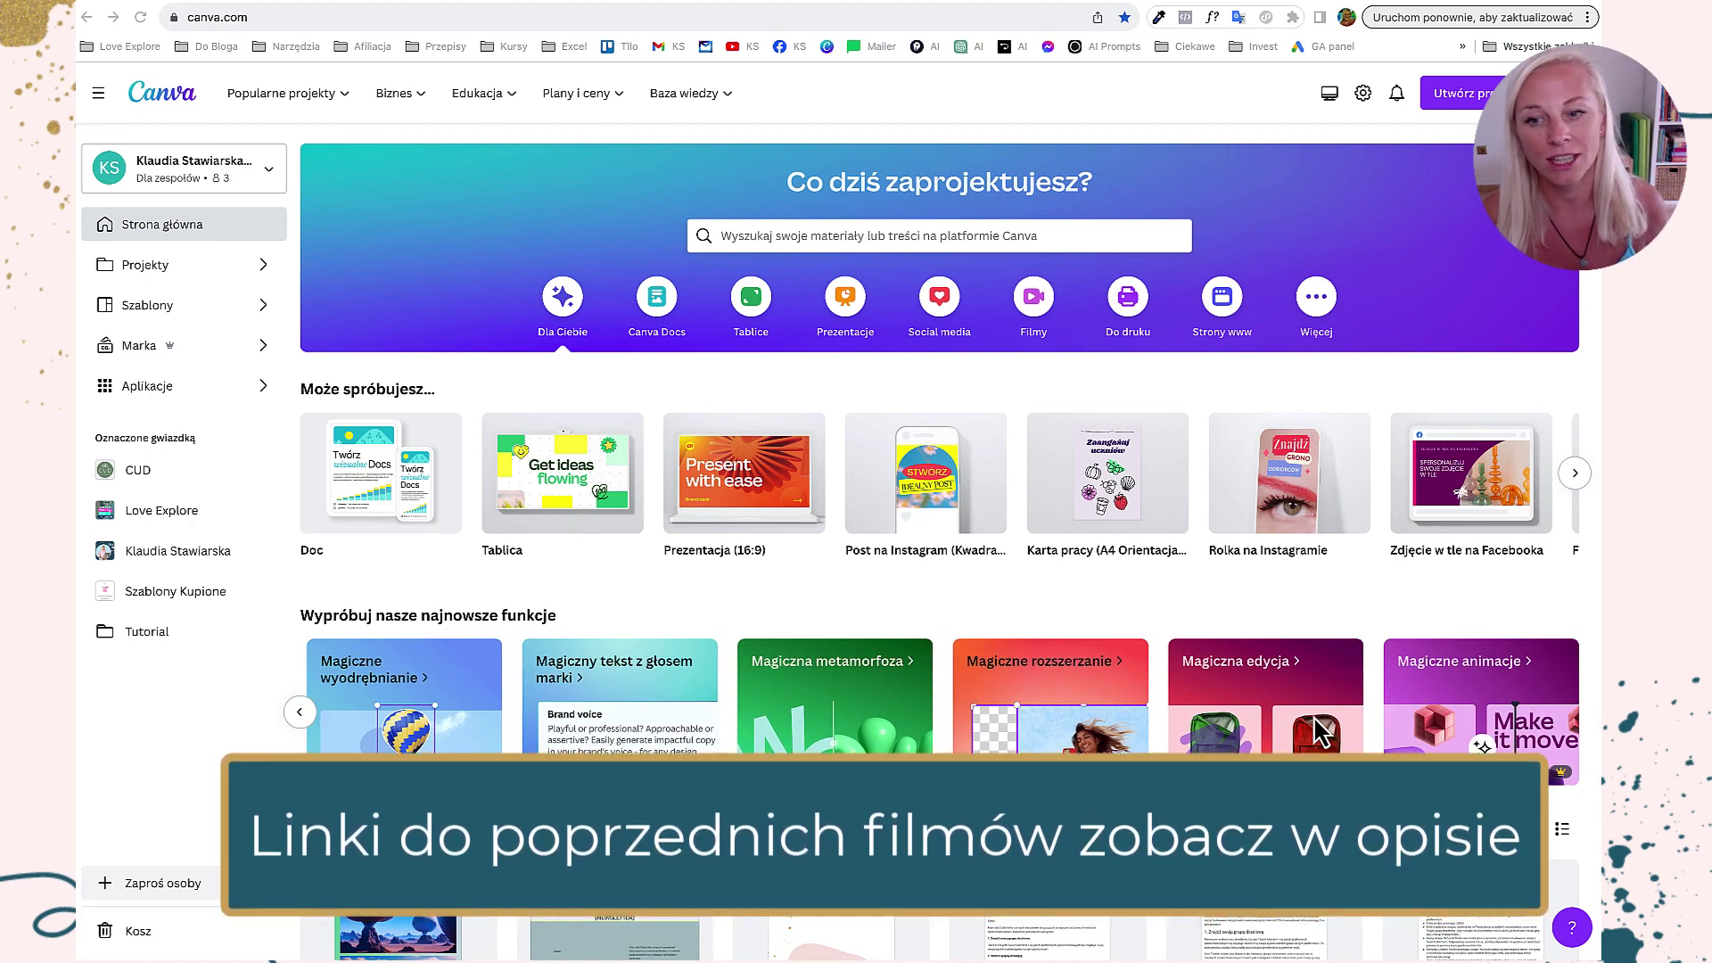
pyautogui.hscroll(-5, 800, 731)
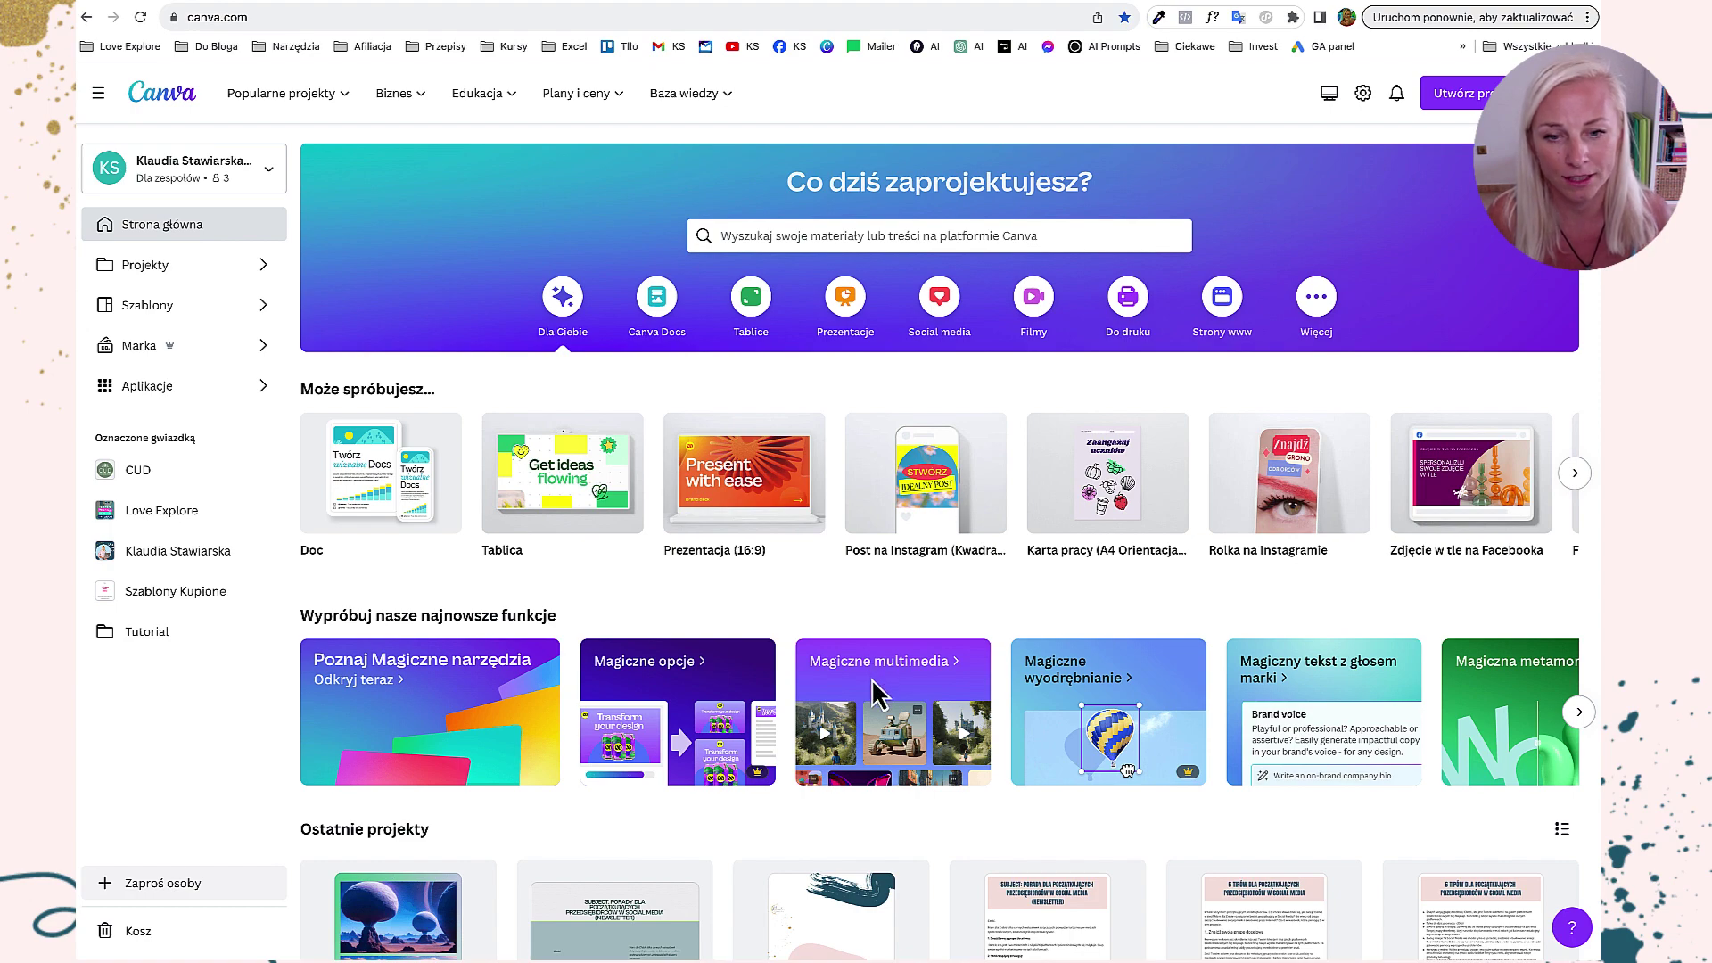
pyautogui.click(900, 690)
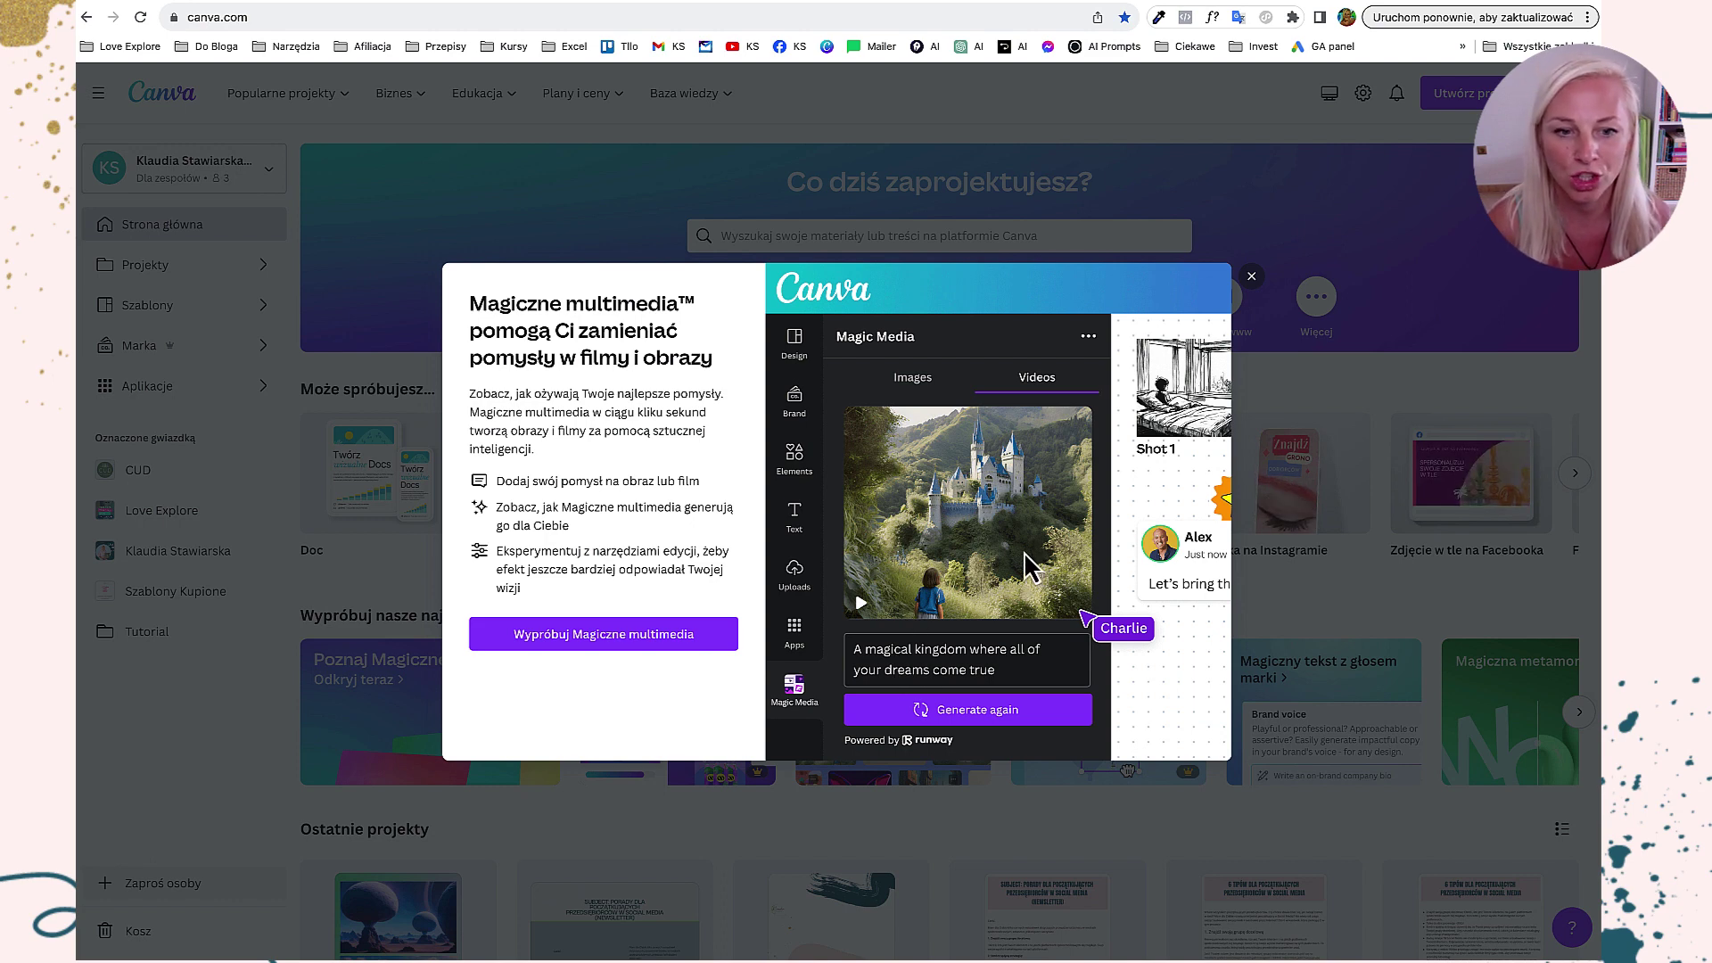
pyautogui.click(1168, 146)
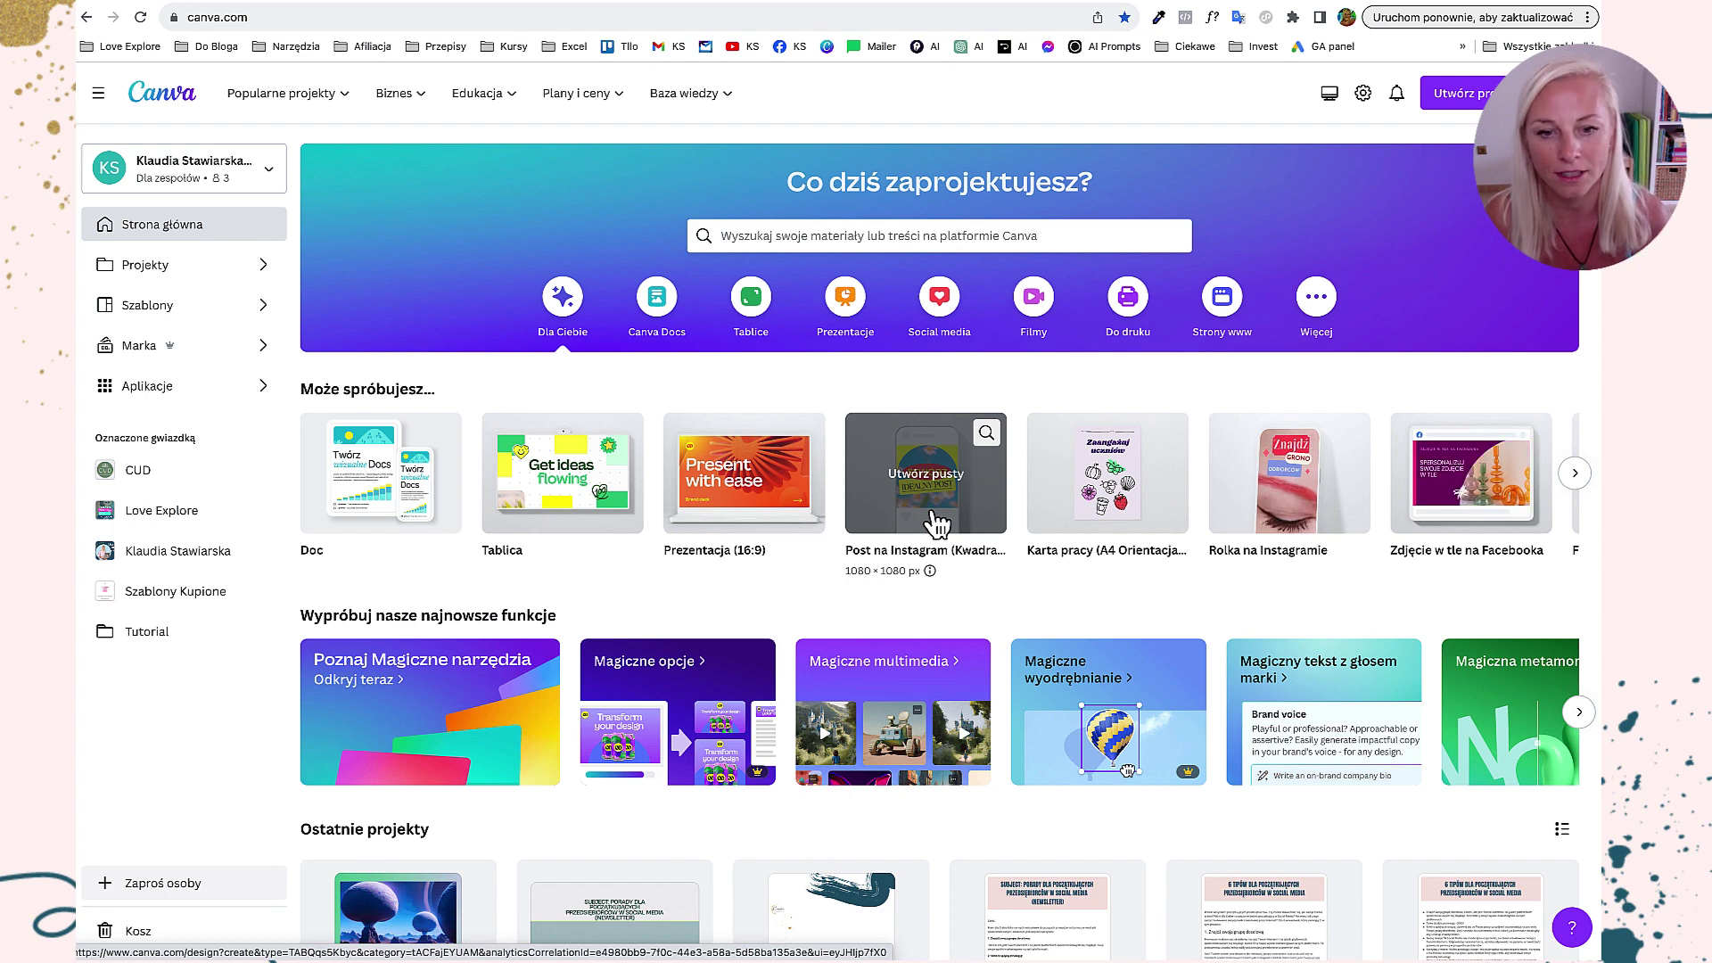
# - Create a new blank phone video design (Film na telefon)
pyautogui.click(1476, 100)
pyautogui.click(1311, 417)
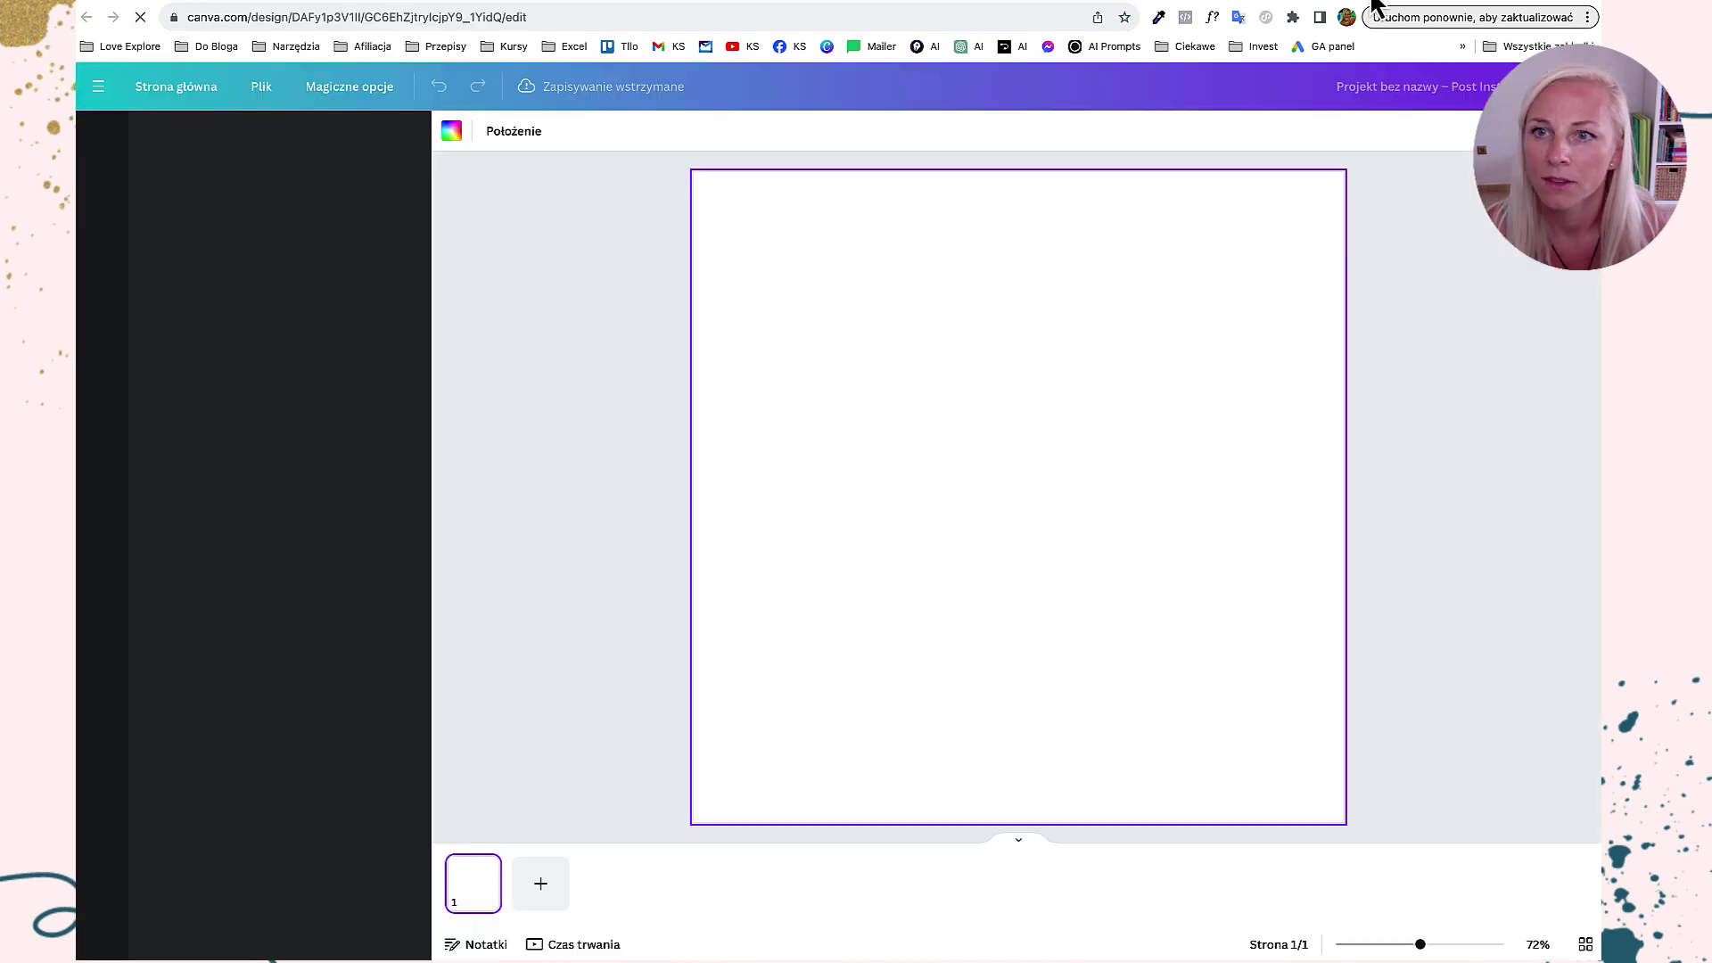
pyautogui.click(1373, 4)
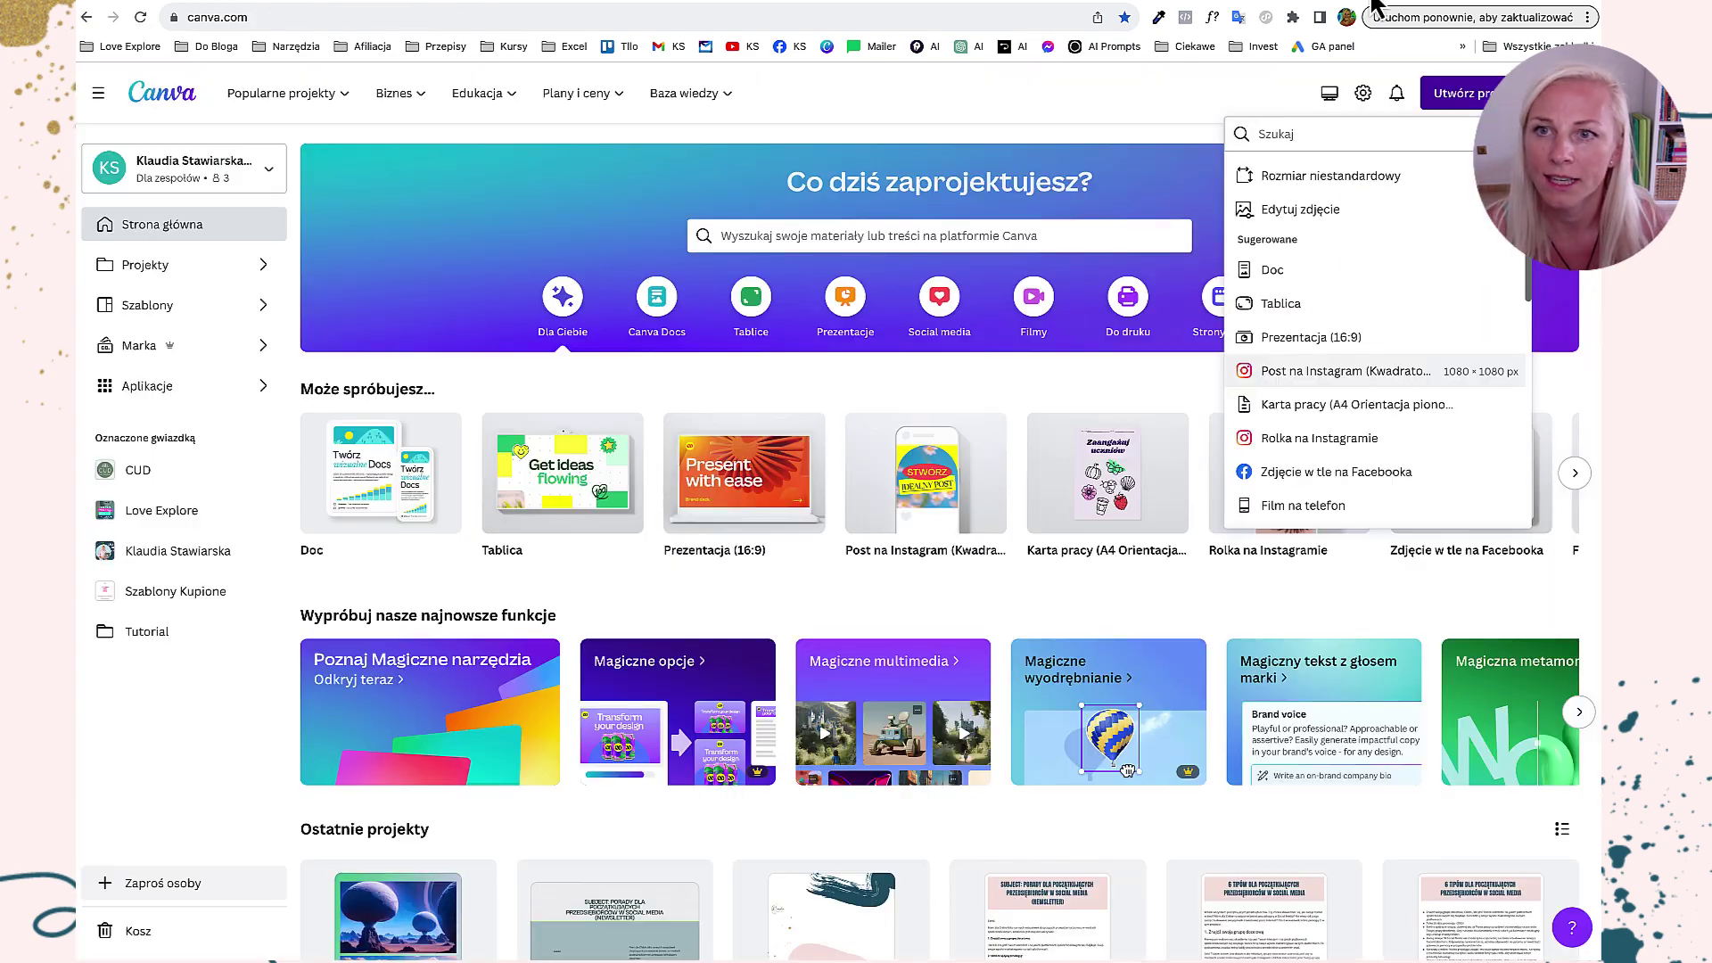
pyautogui.click(1334, 438)
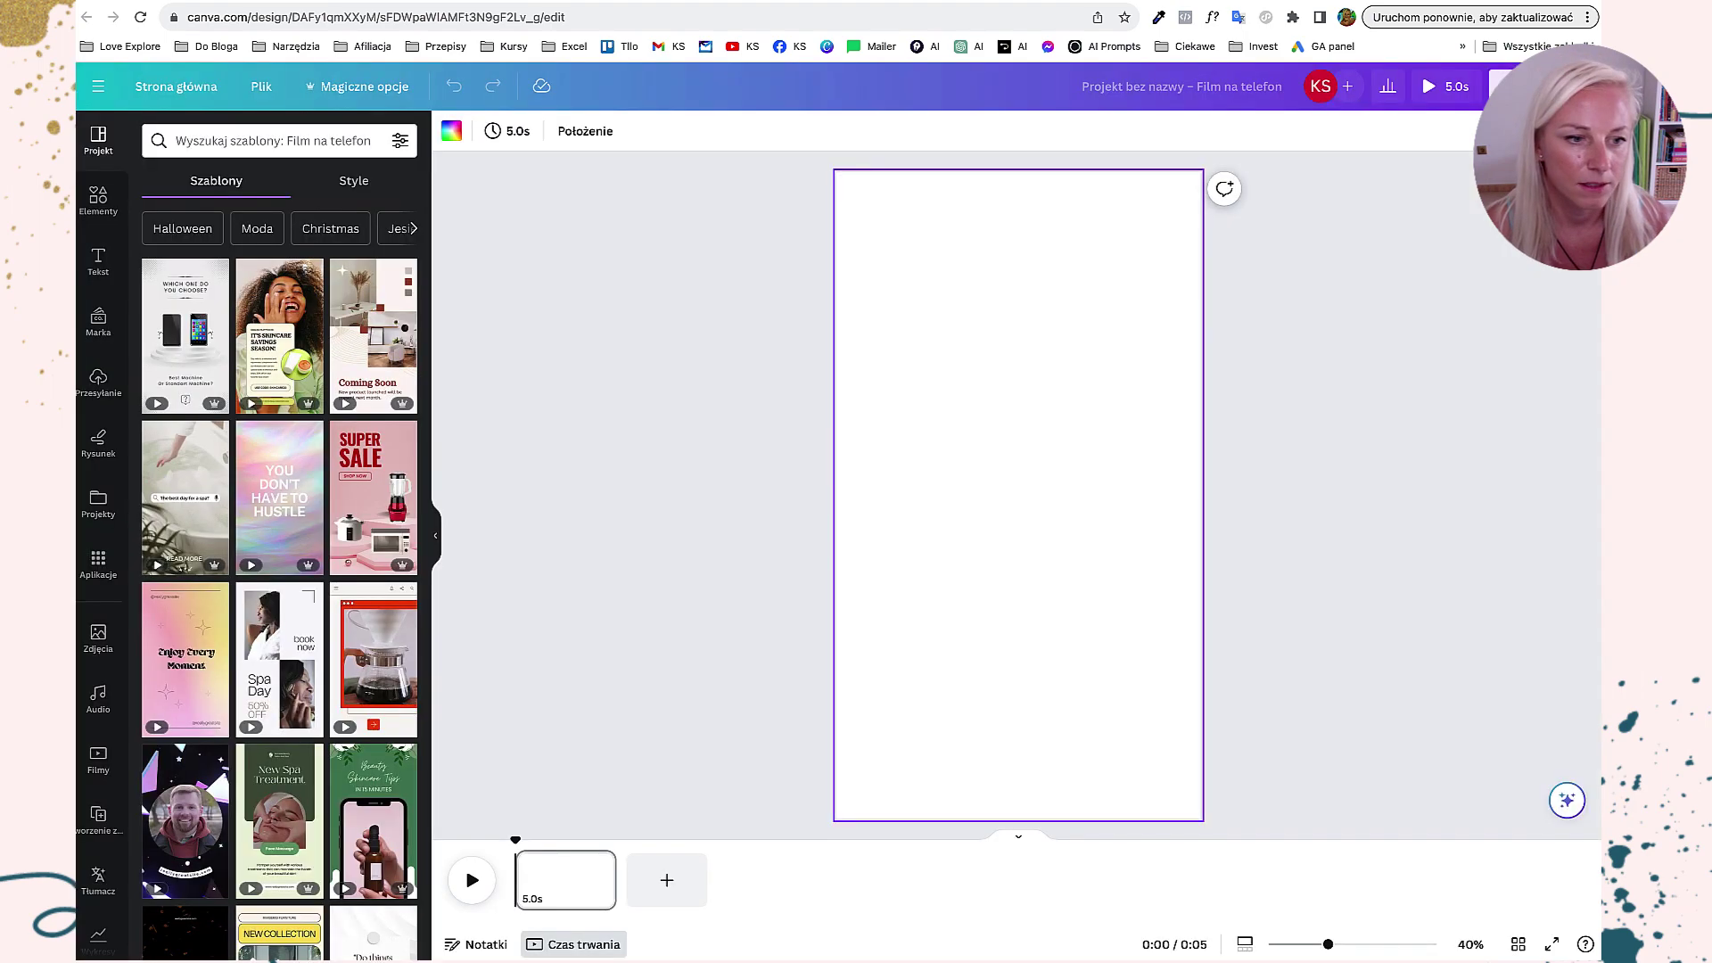
# - Search the apps for "multimedia" and open the Magiczne multimedia app in the design
pyautogui.click(98, 561)
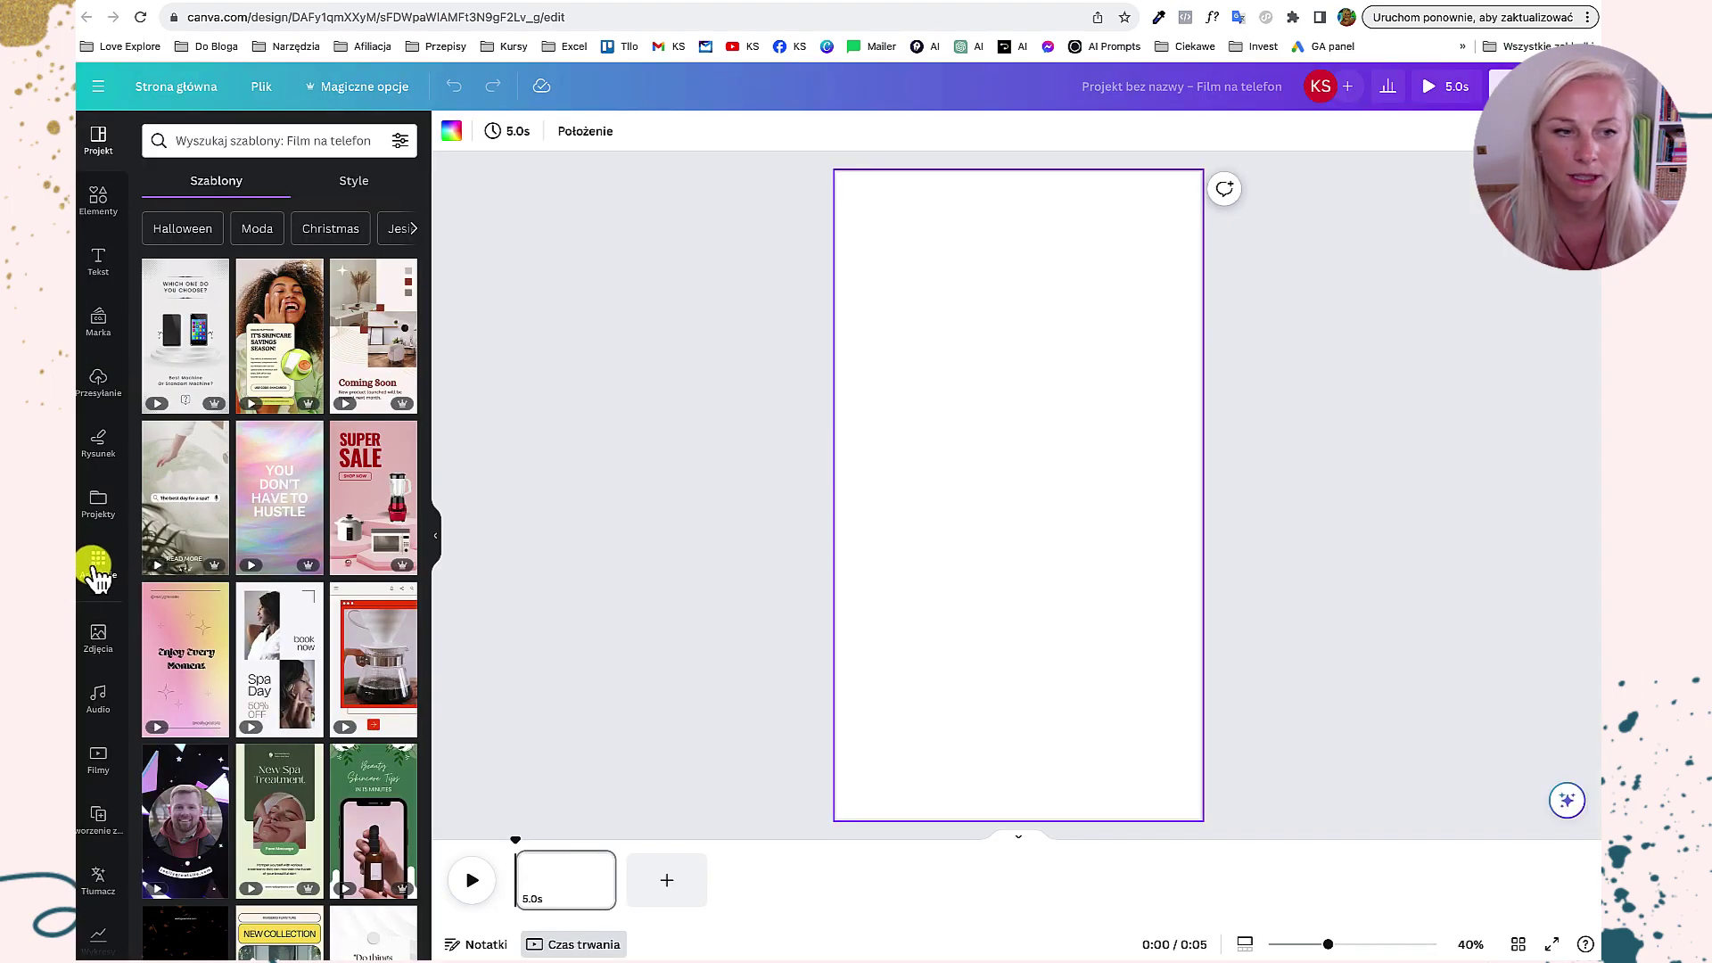
pyautogui.click(220, 141)
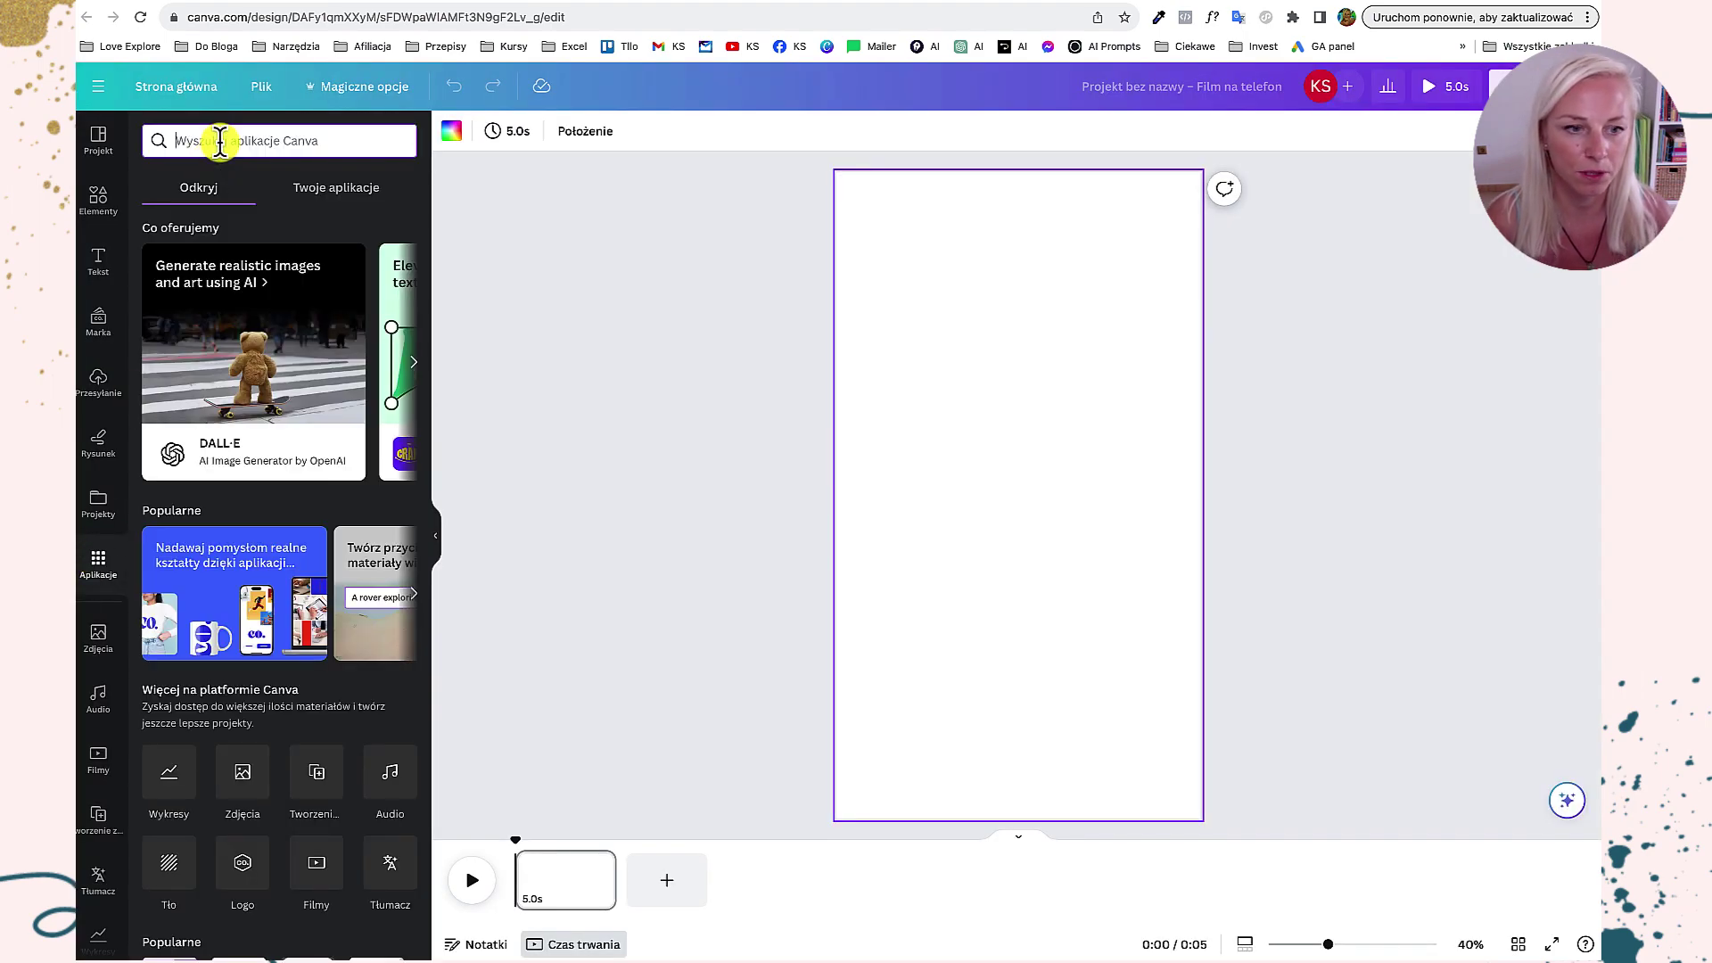
pyautogui.write('multimedia')
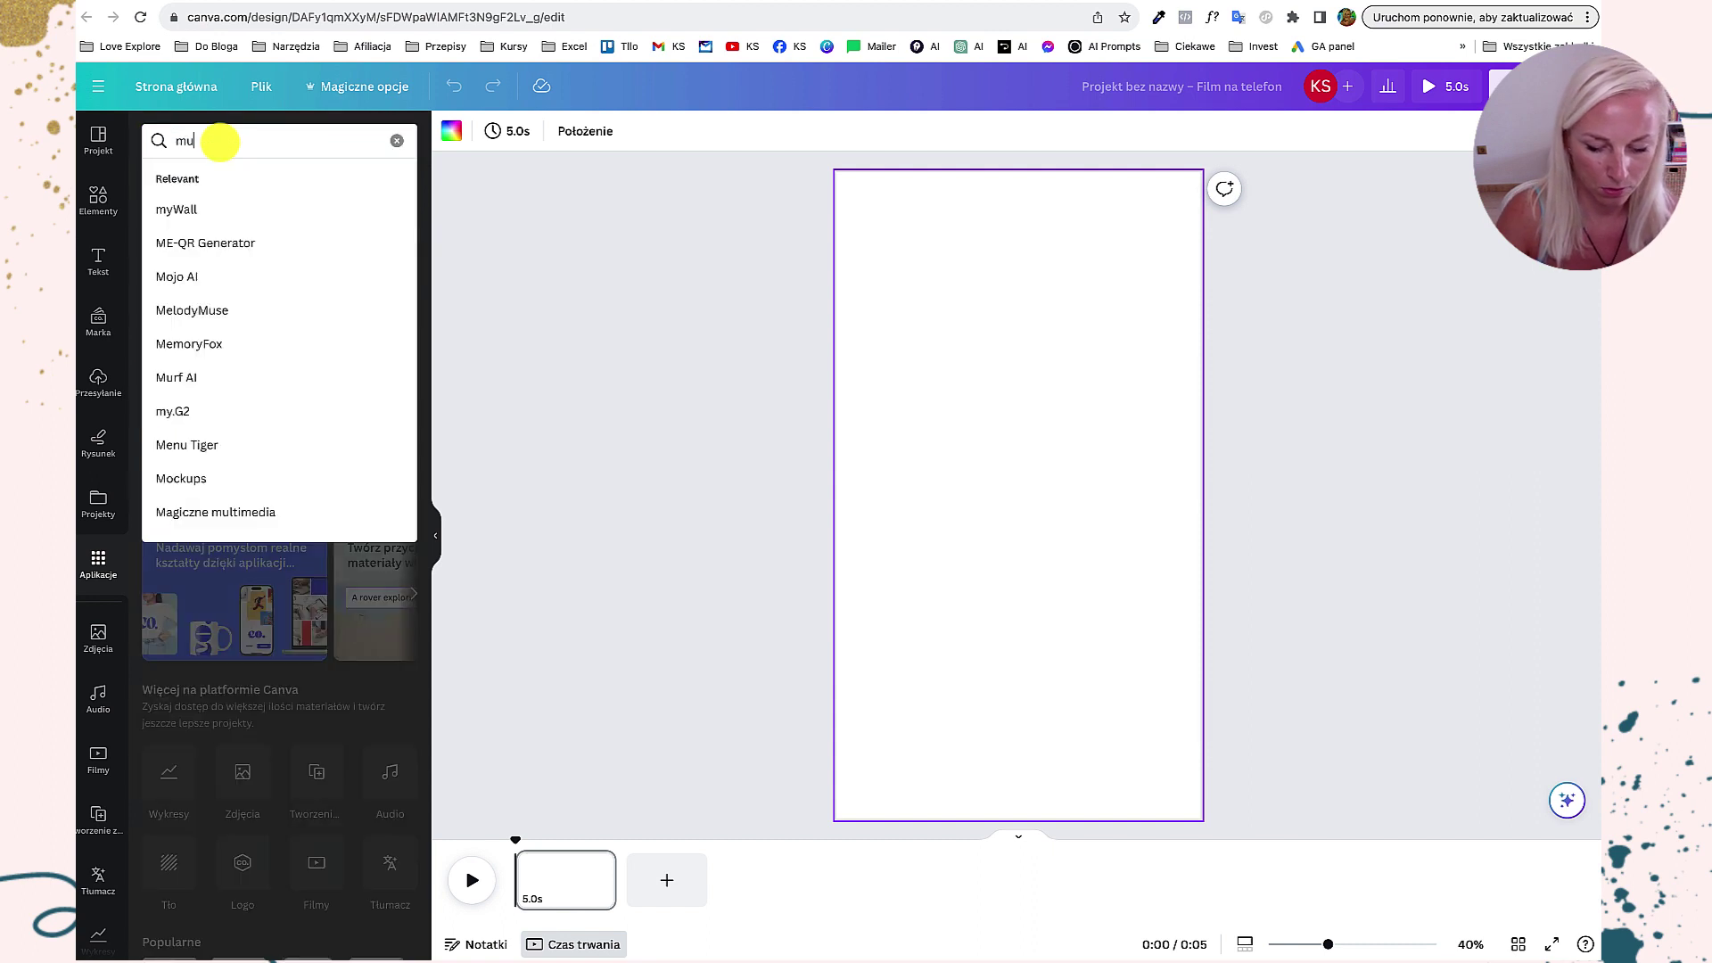
pyautogui.click(228, 214)
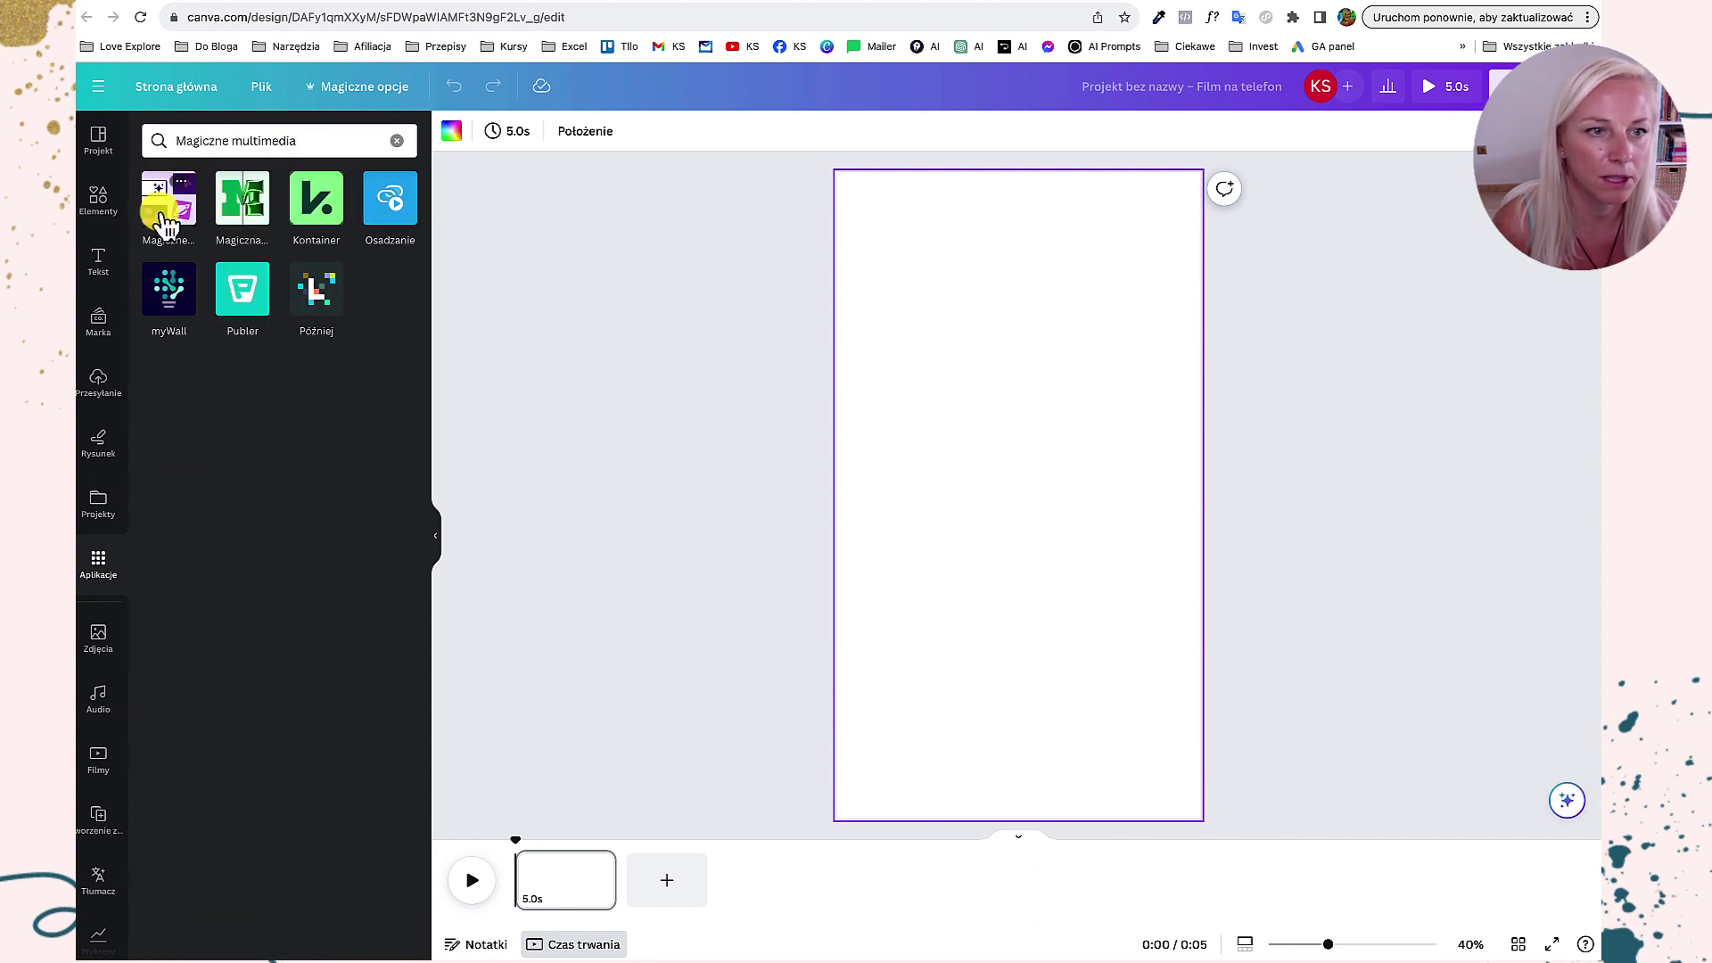
pyautogui.click(166, 222)
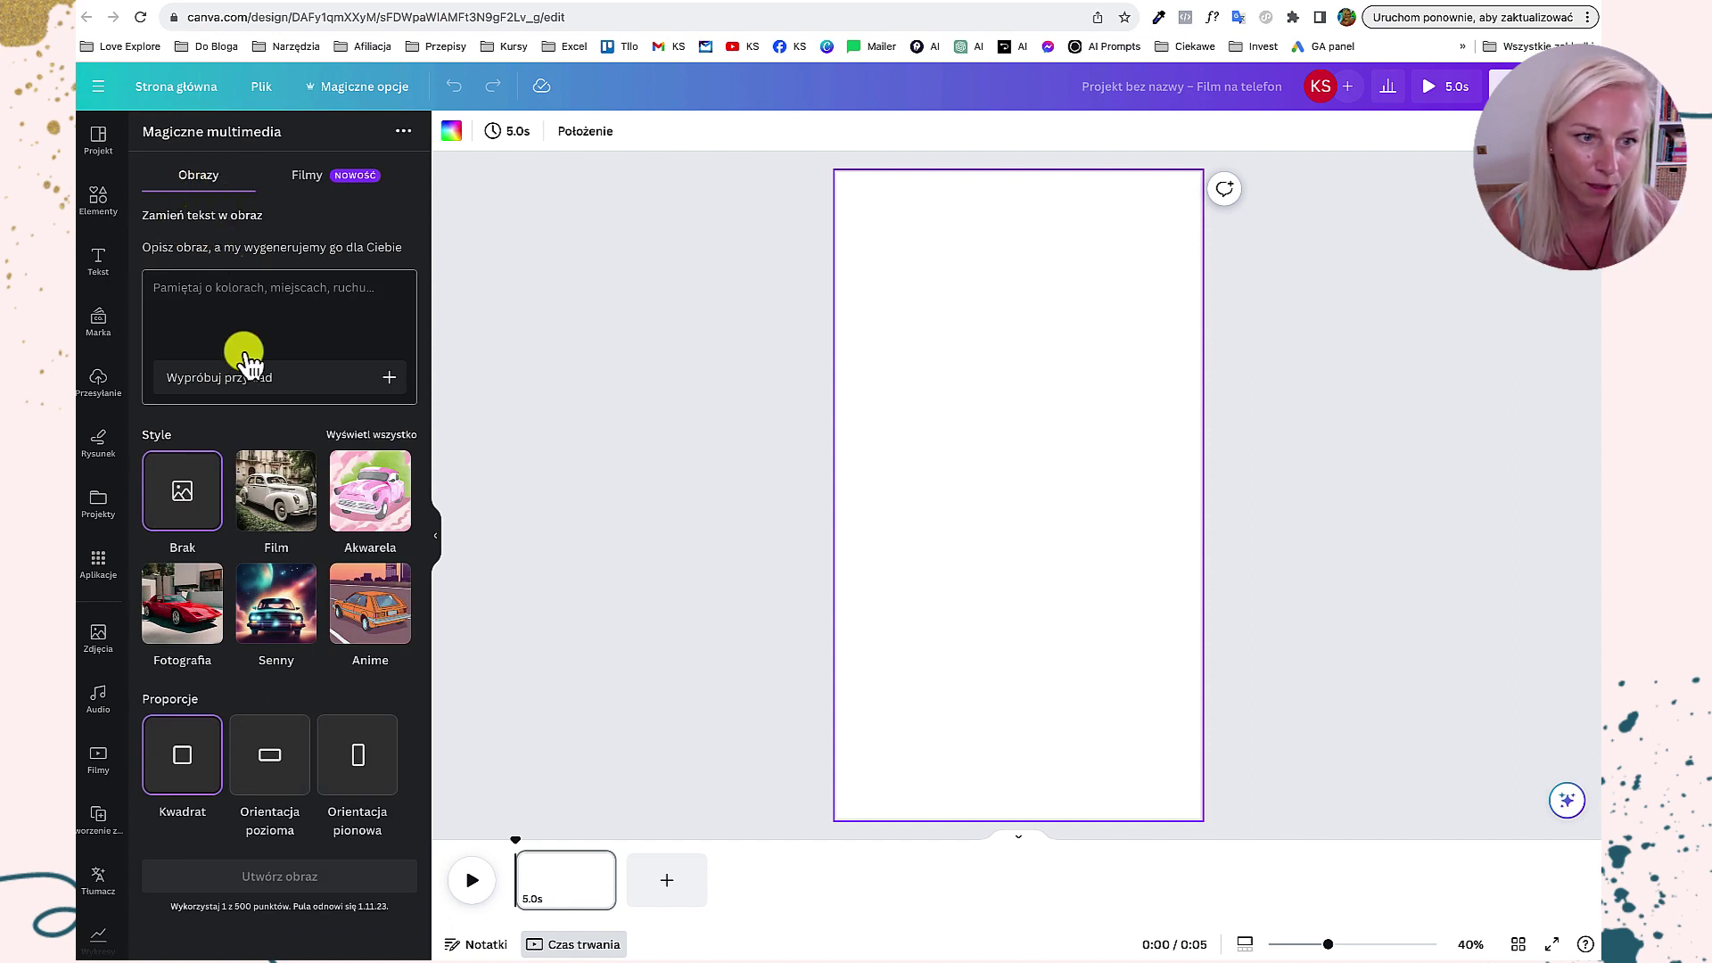
# - Generate images from the example prompt "Magiczne leśne miasto przyszłości" in the Film style with portrait proportions (Orientacja pionowa)
pyautogui.click(269, 308)
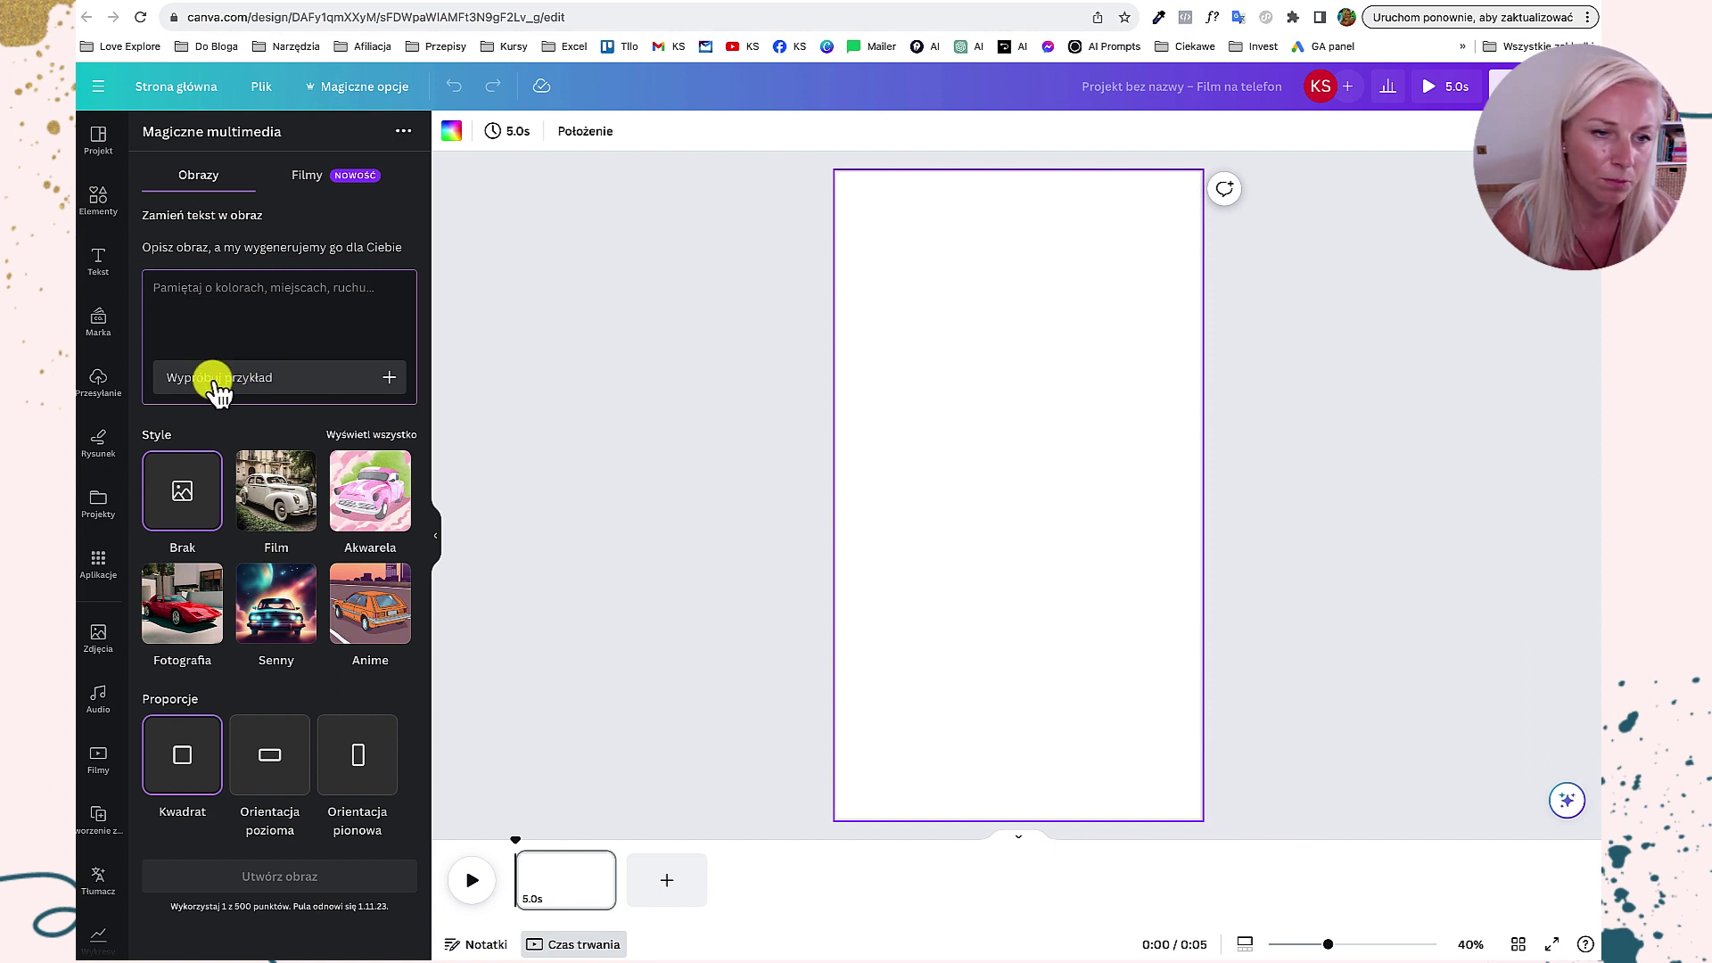
pyautogui.click(246, 380)
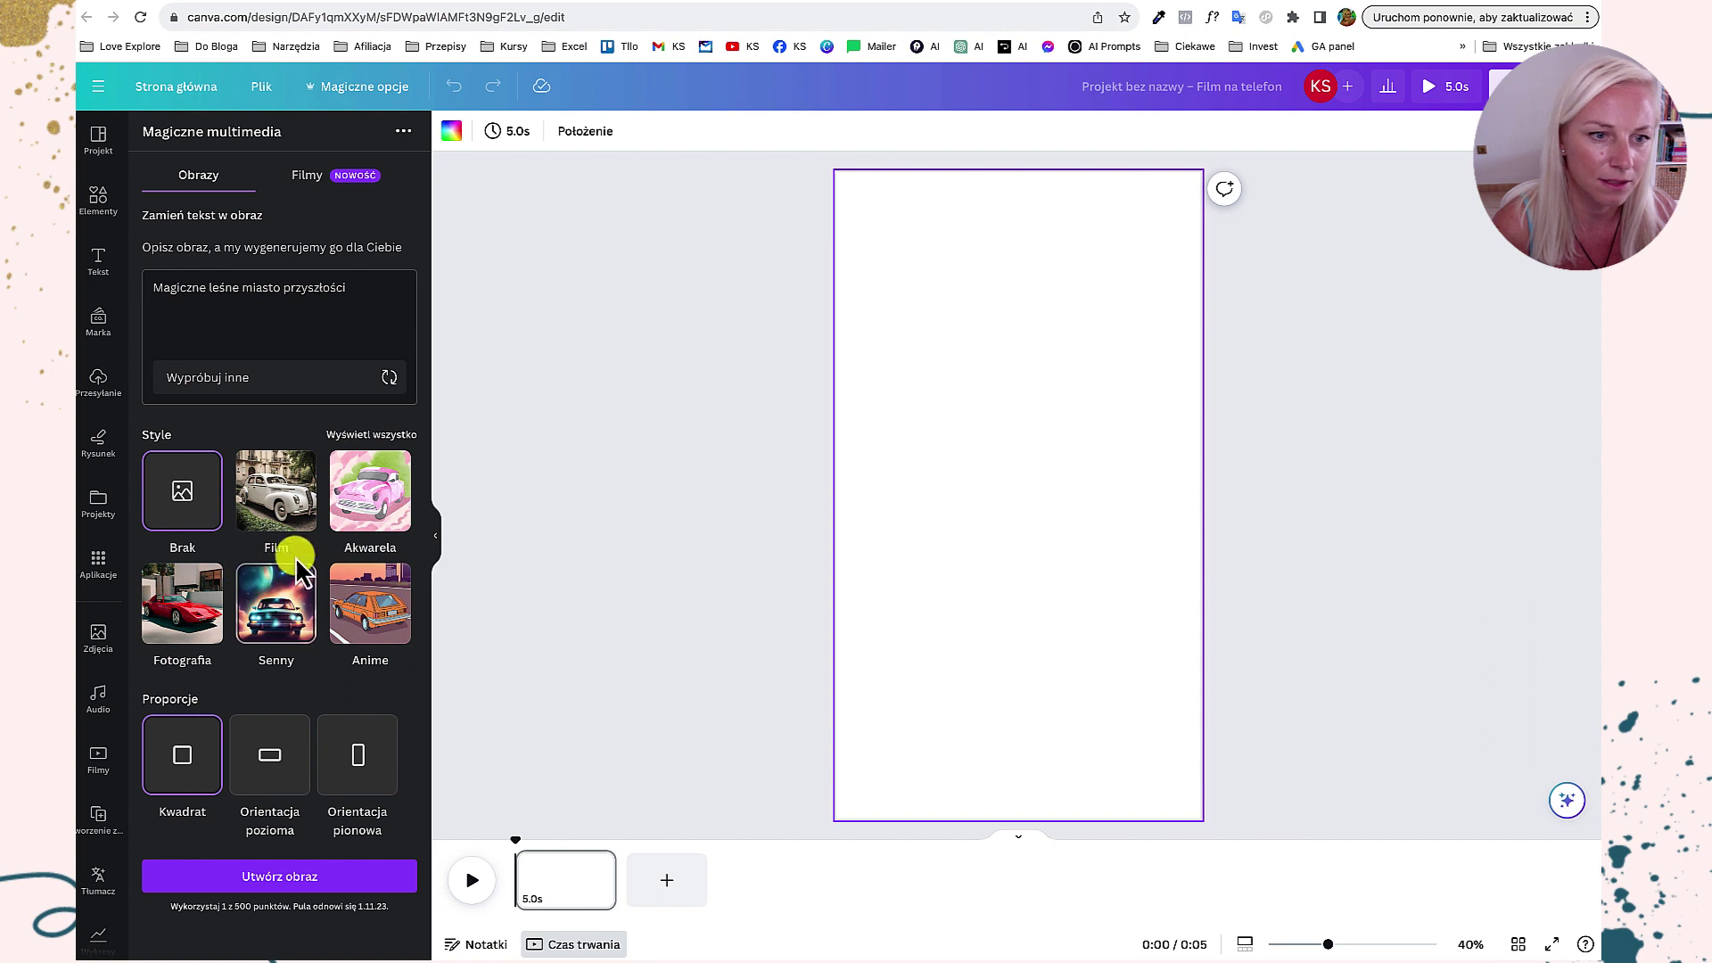
pyautogui.click(278, 513)
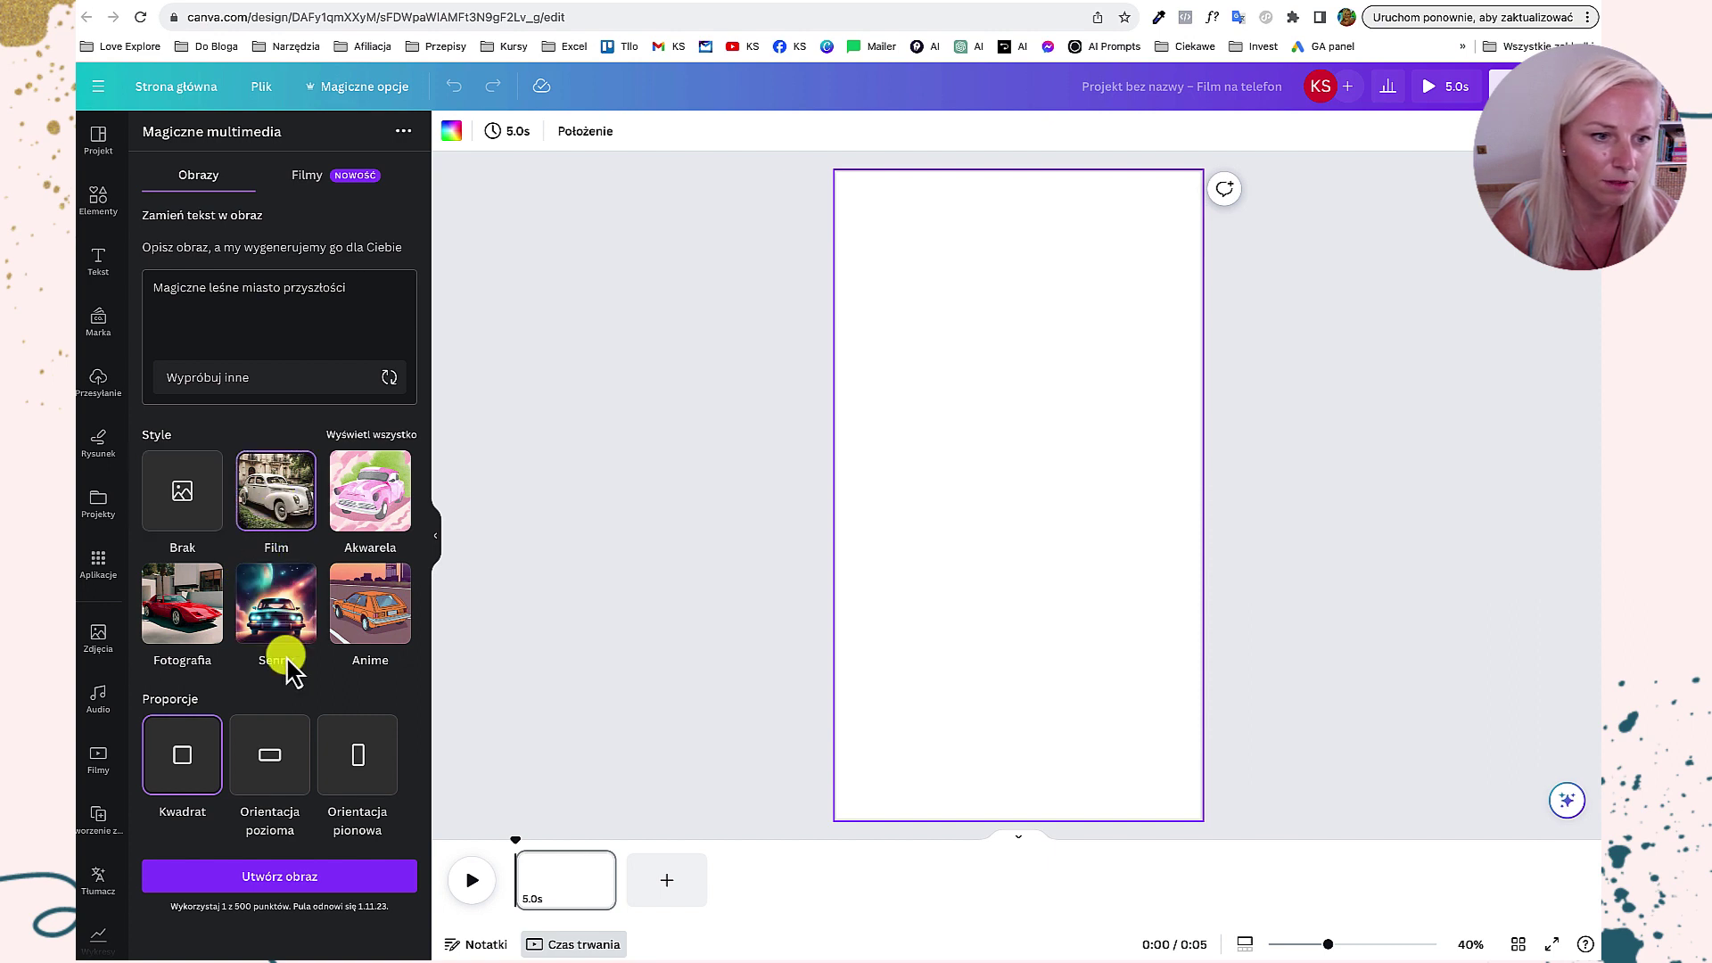
pyautogui.click(359, 777)
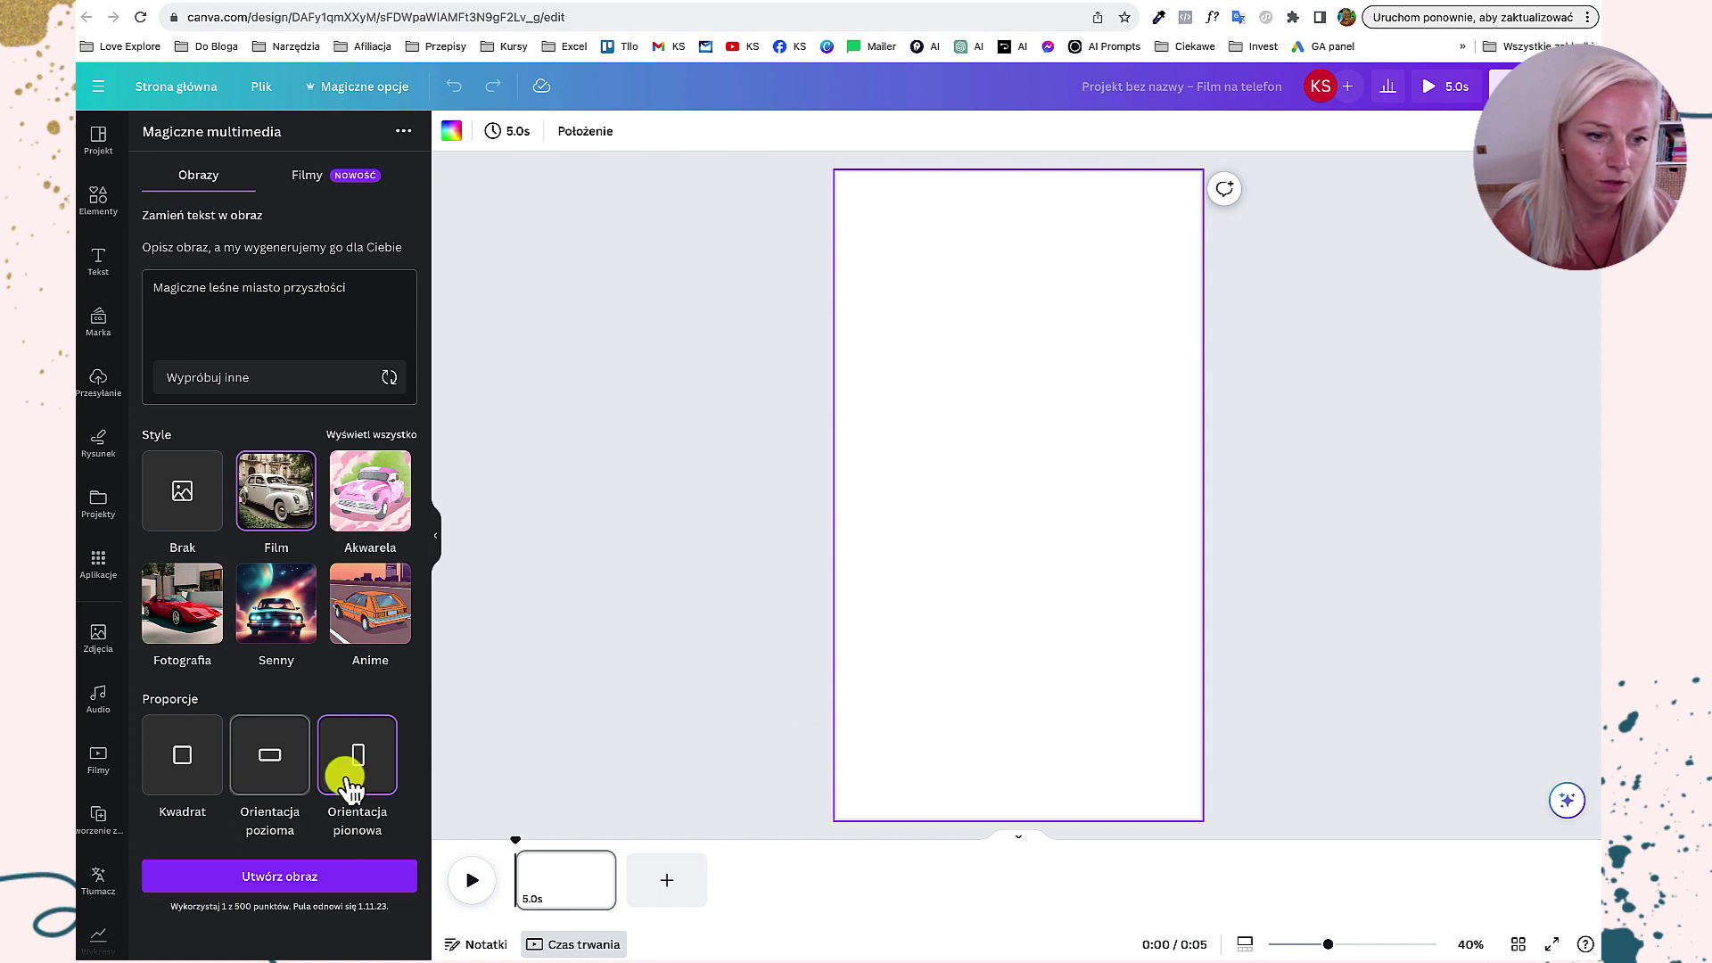
pyautogui.click(282, 885)
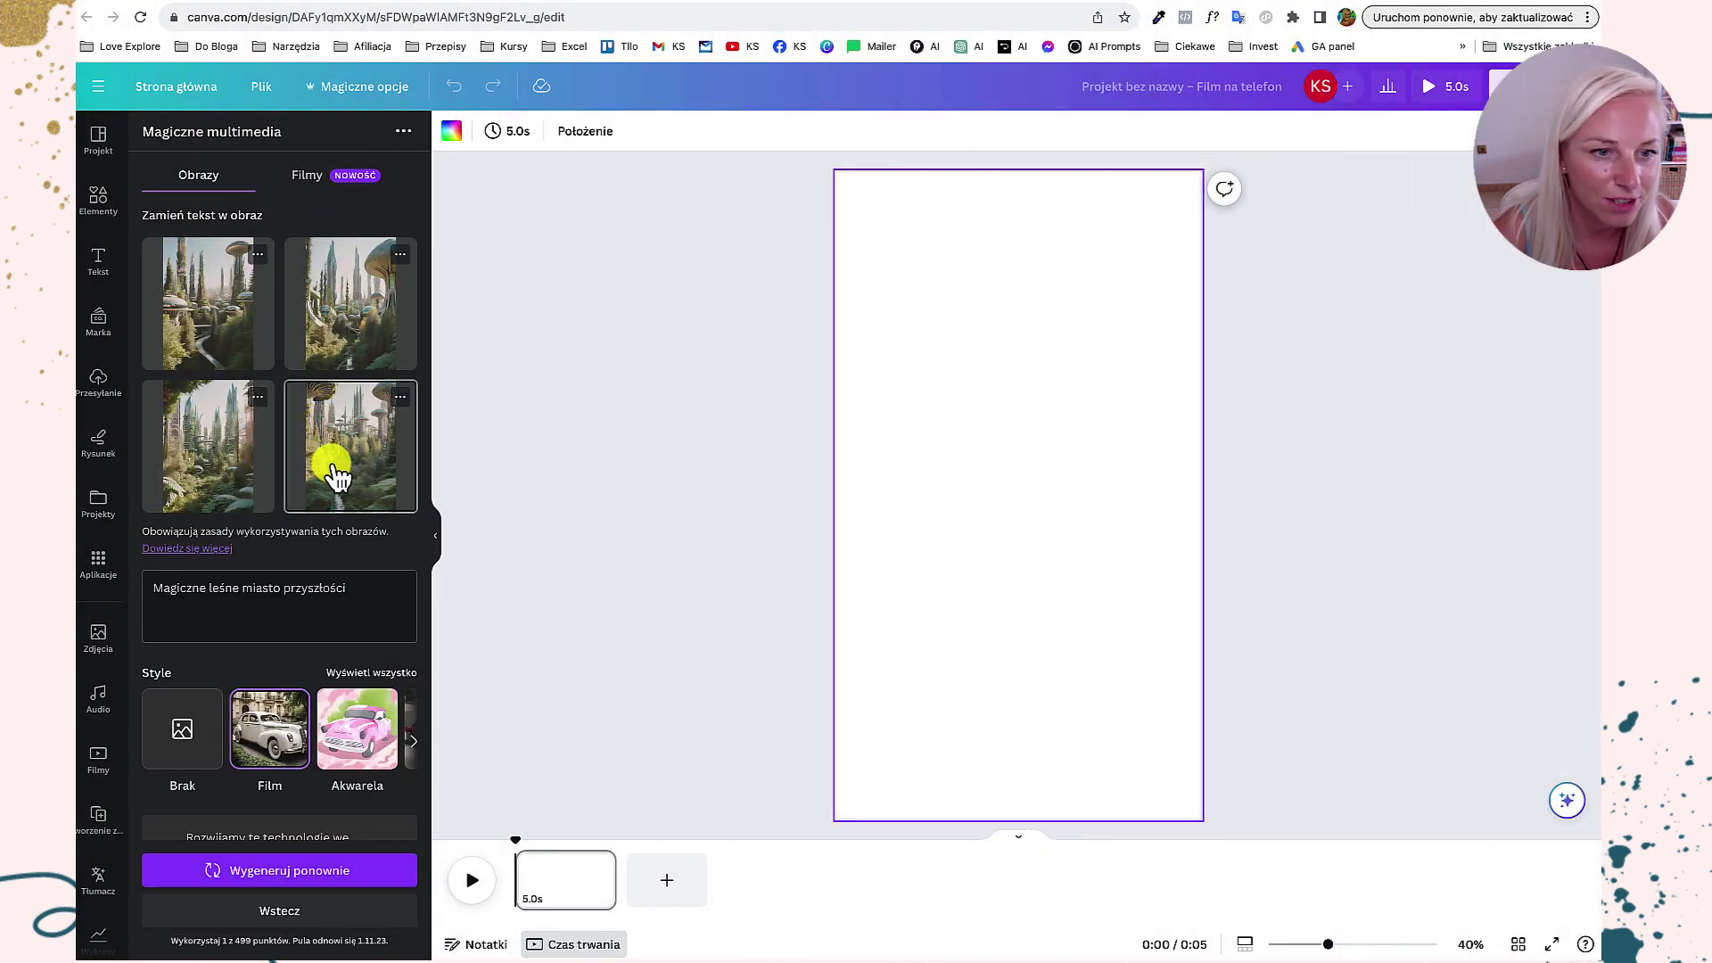
# - Try the fourth generated forest-city image on the page, enlarged to about the page width, and delete it
pyautogui.click(338, 478)
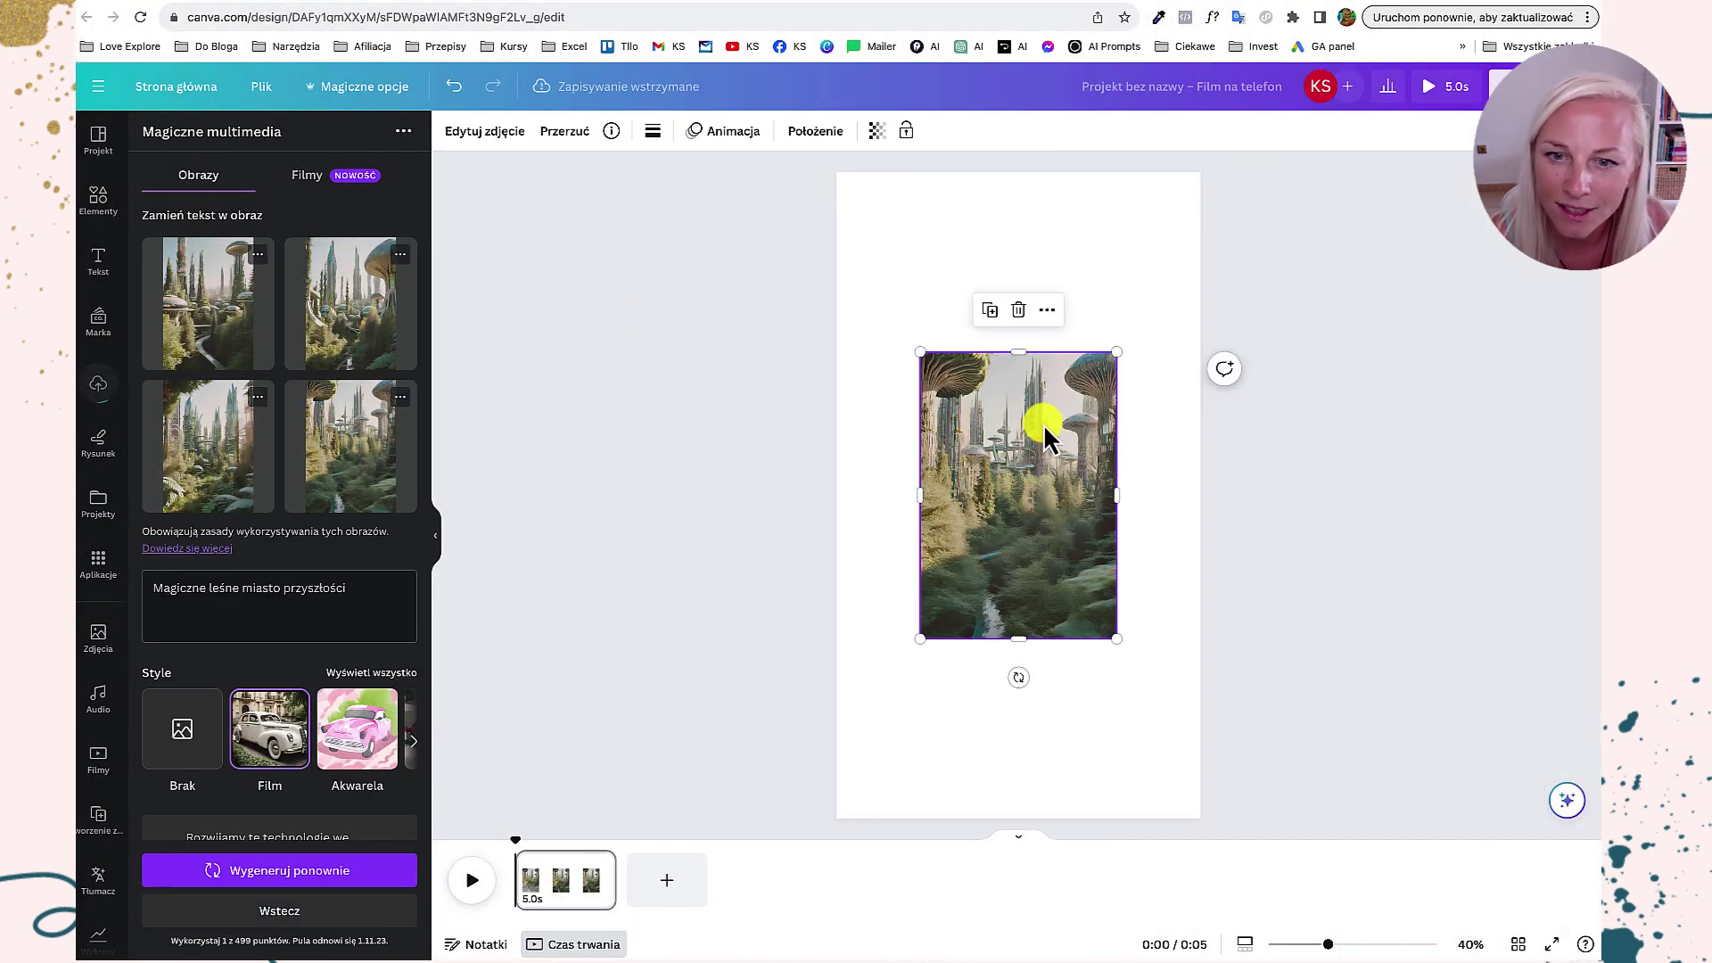
pyautogui.moveTo(1117, 352); pyautogui.dragTo(1310, 136)
pyautogui.moveTo(1100, 324); pyautogui.dragTo(1027, 403)
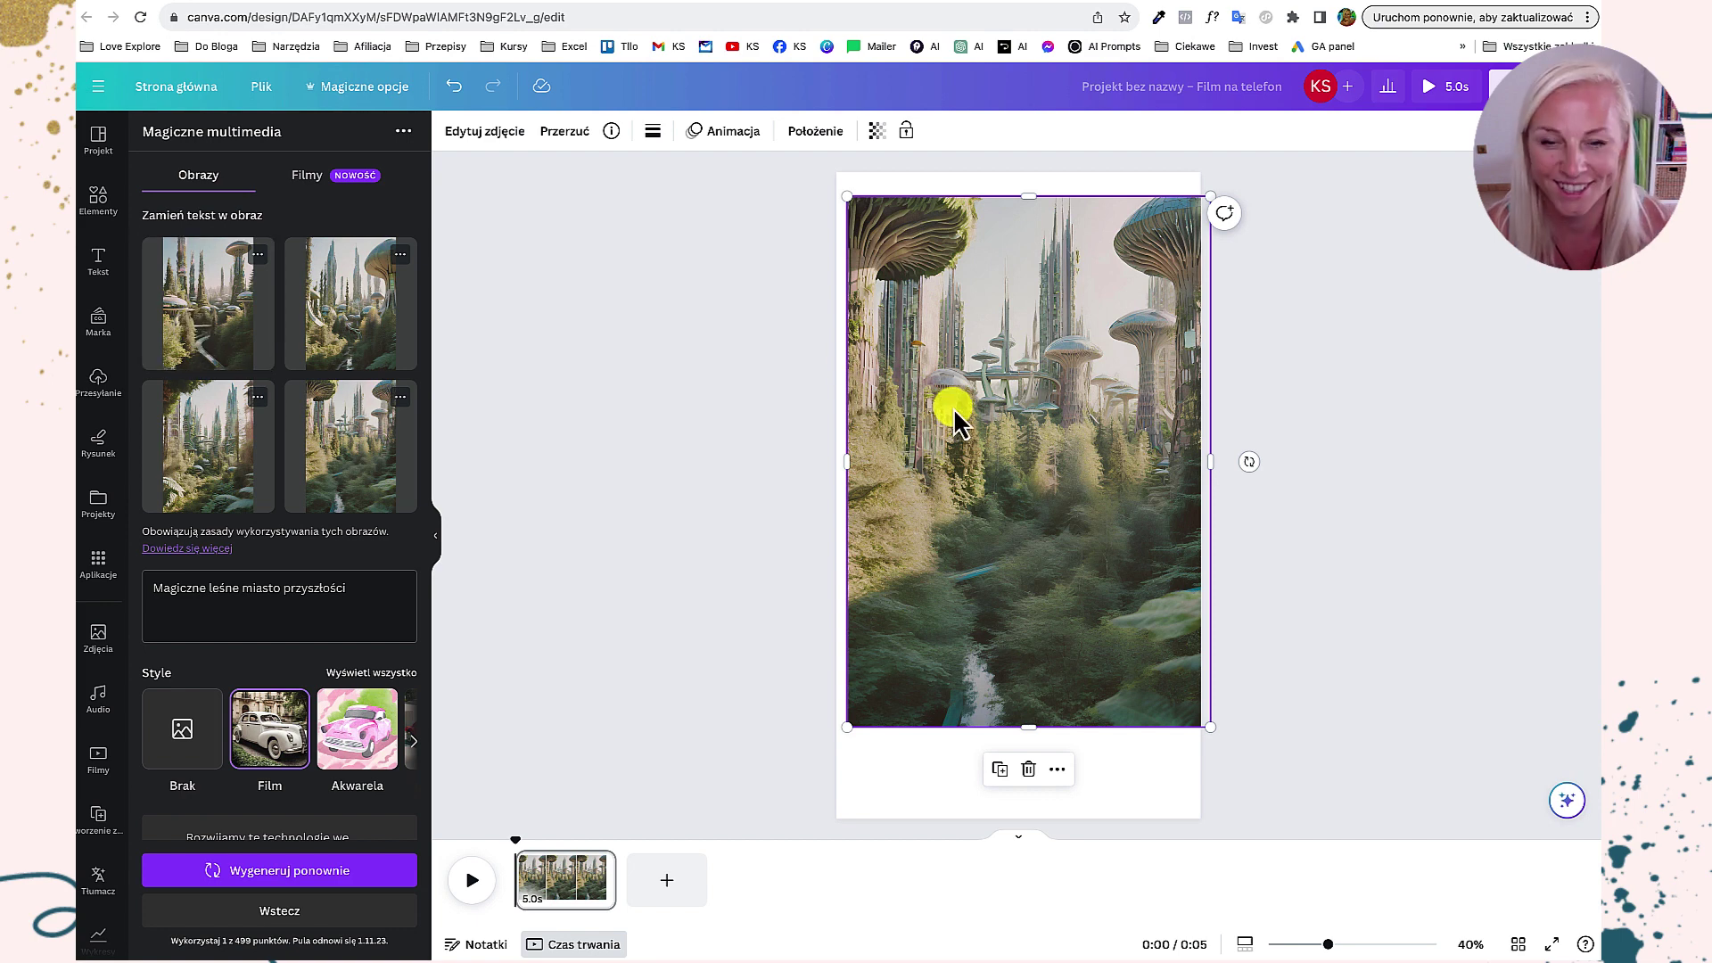
pyautogui.press('Delete')
# - Insert the first generated forest-city image, enlarge it to cover the page width, and center it on the page
pyautogui.click(230, 325)
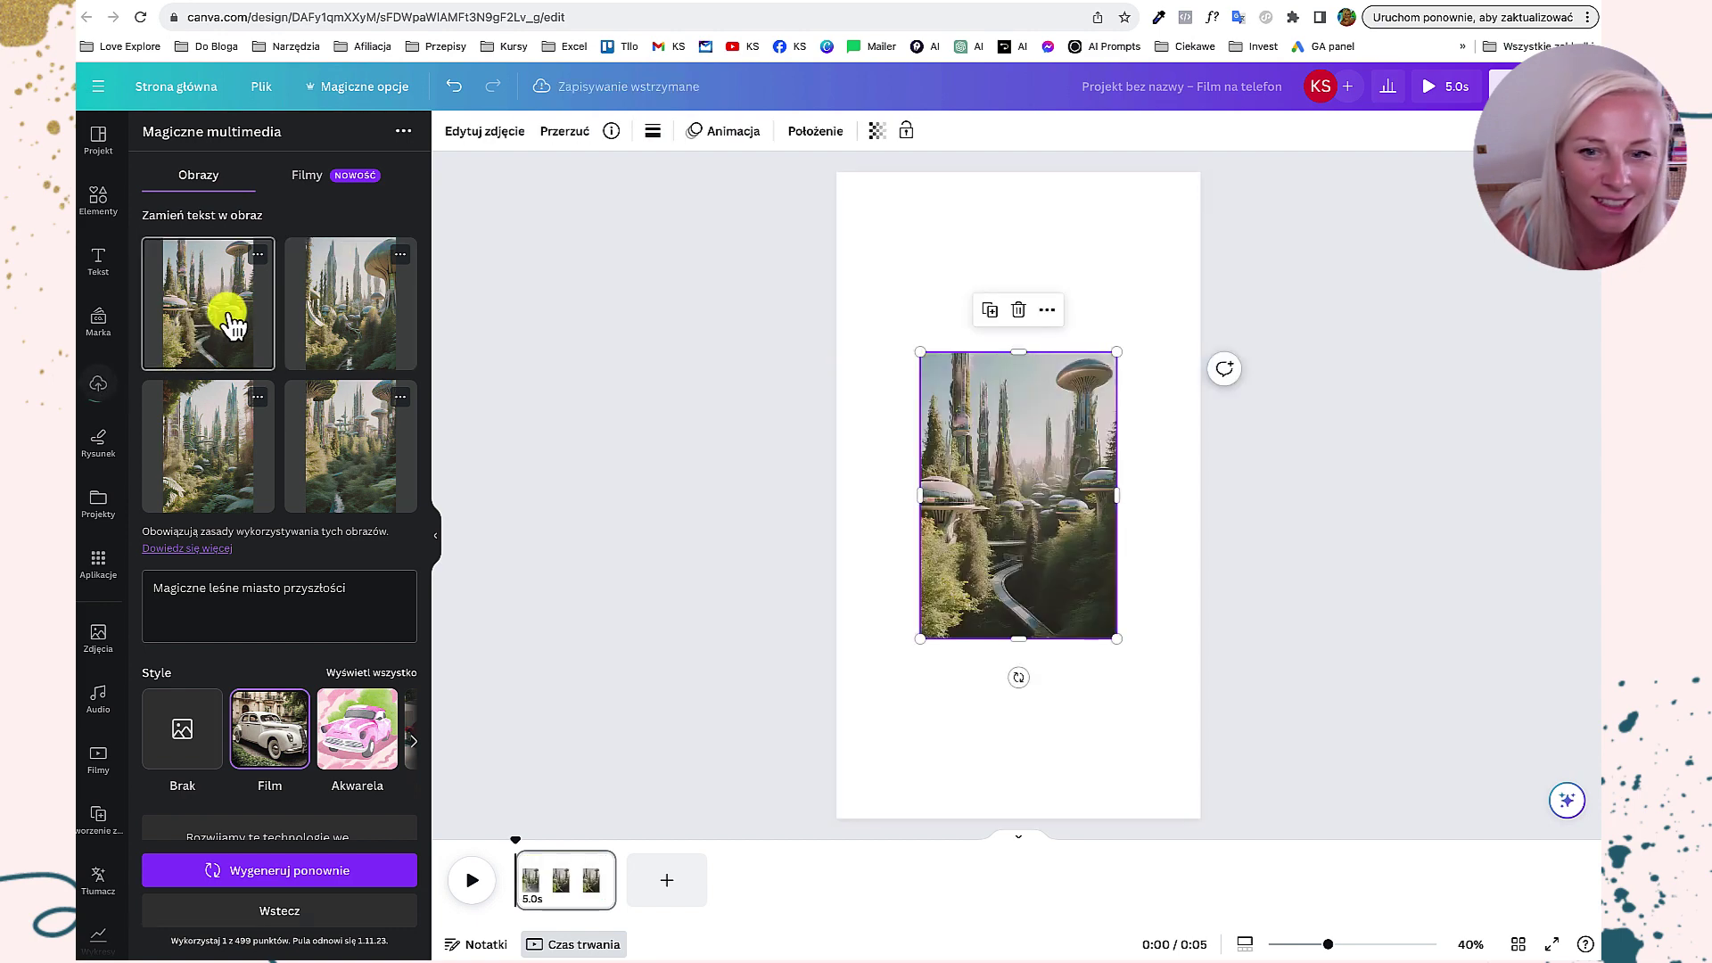
pyautogui.moveTo(1116, 351); pyautogui.dragTo(1292, 161)
pyautogui.moveTo(1036, 383); pyautogui.dragTo(957, 504)
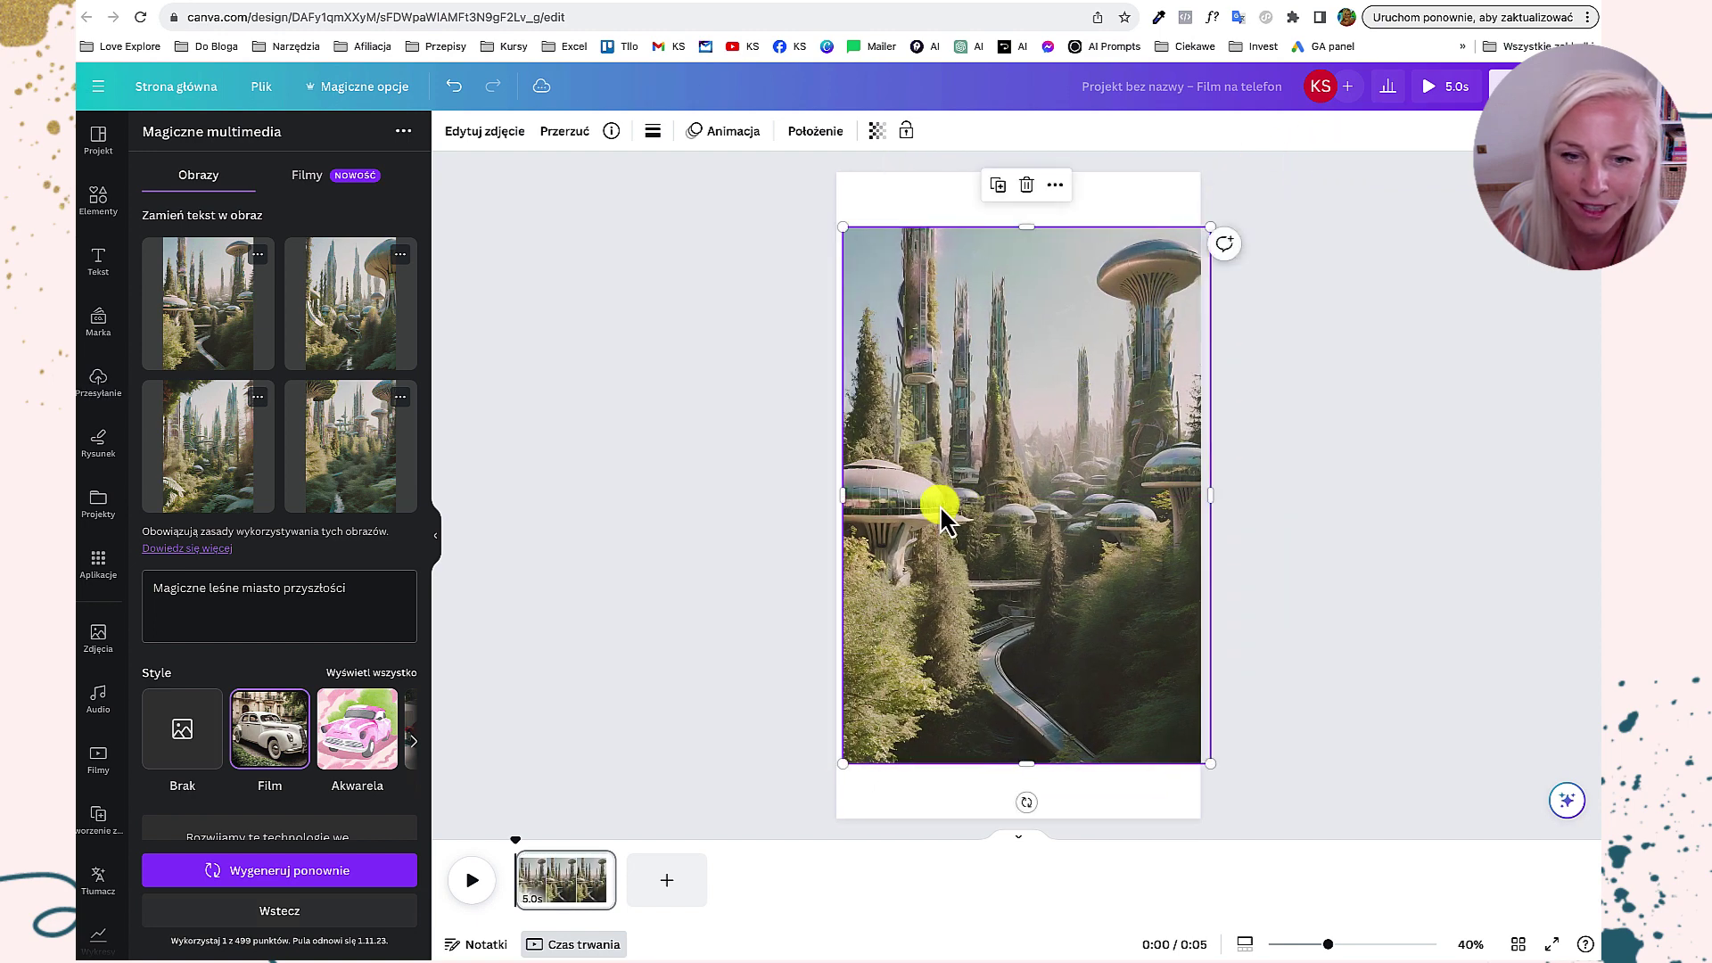
pyautogui.moveTo(842, 490)
pyautogui.mouseDown()
pyautogui.moveTo(749, 493)
pyautogui.moveTo(836, 497)
pyautogui.mouseUp()
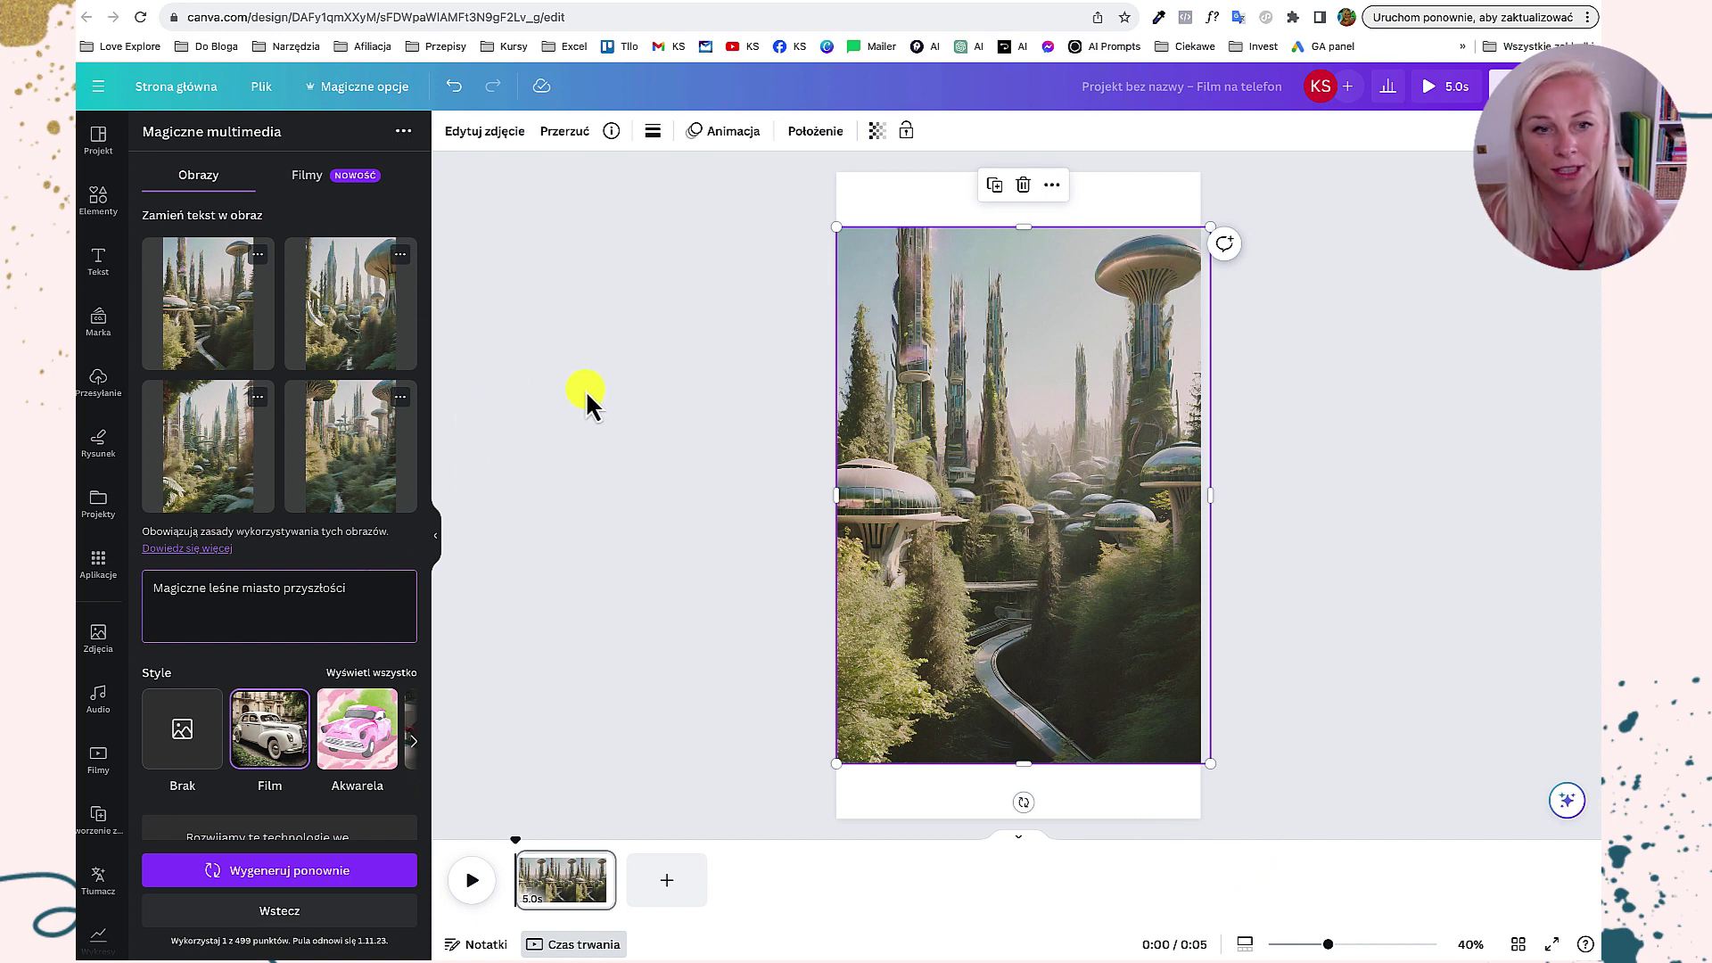
# - Generate a video from the example prompt "Piękne ośnieżone góry w stylu profesjonalnej kinematografii, naturalne światło" and preview it
pyautogui.click(314, 185)
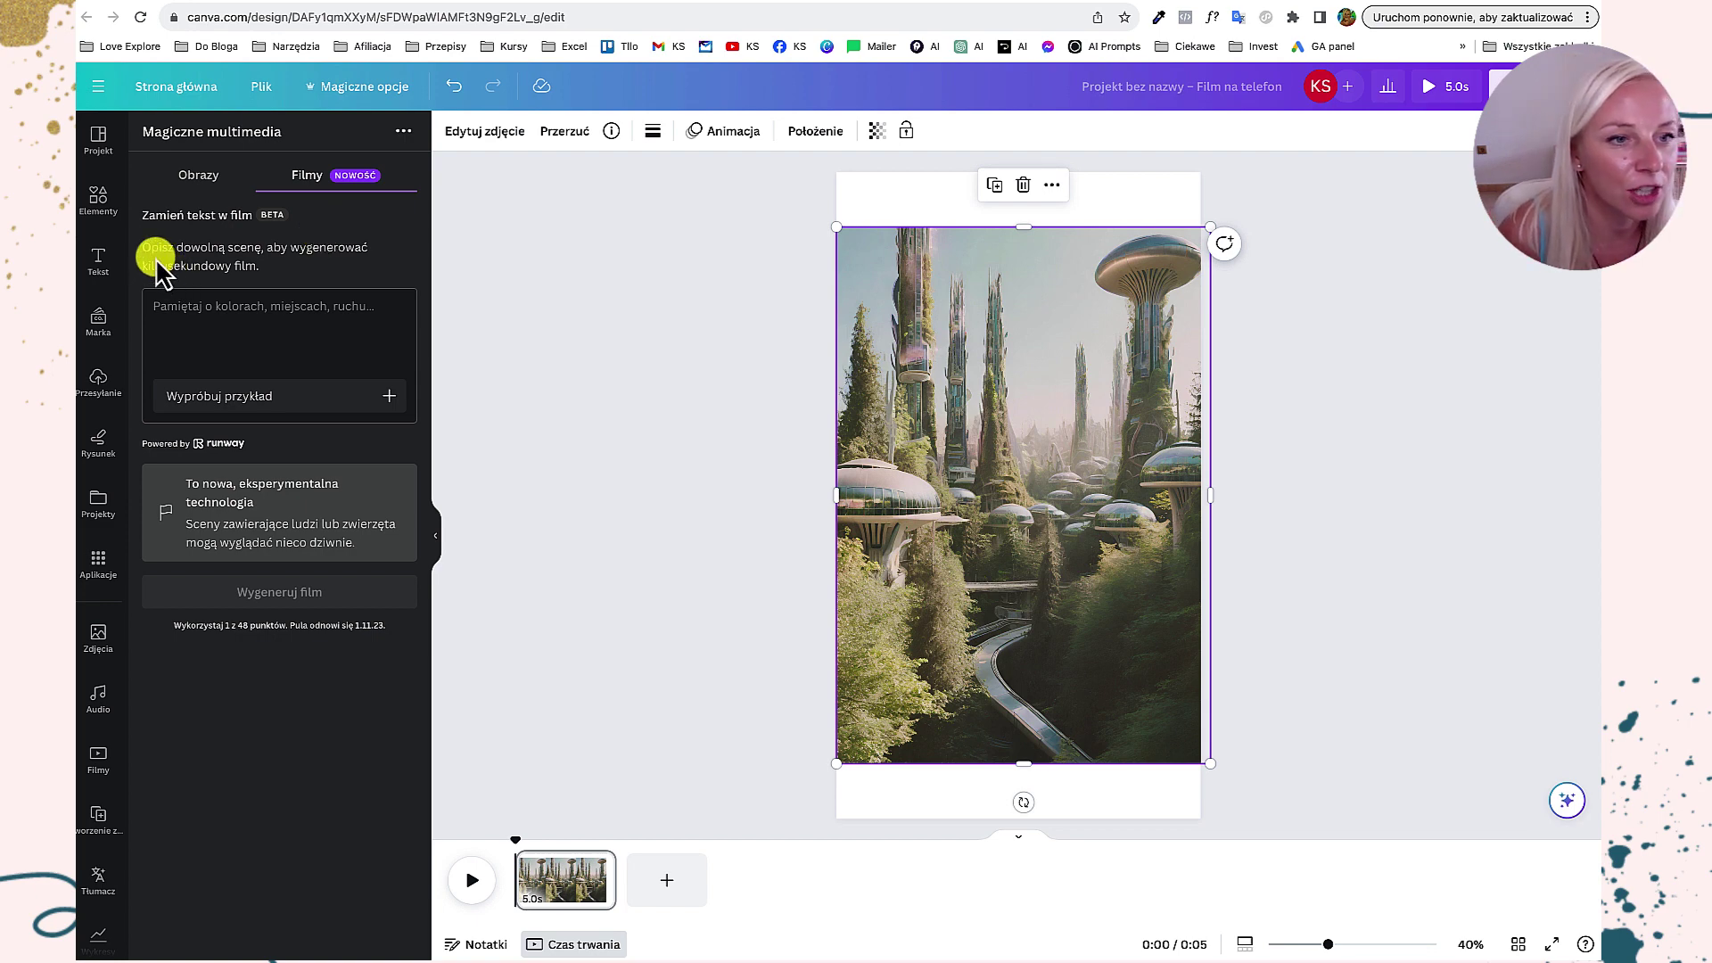
pyautogui.click(245, 276)
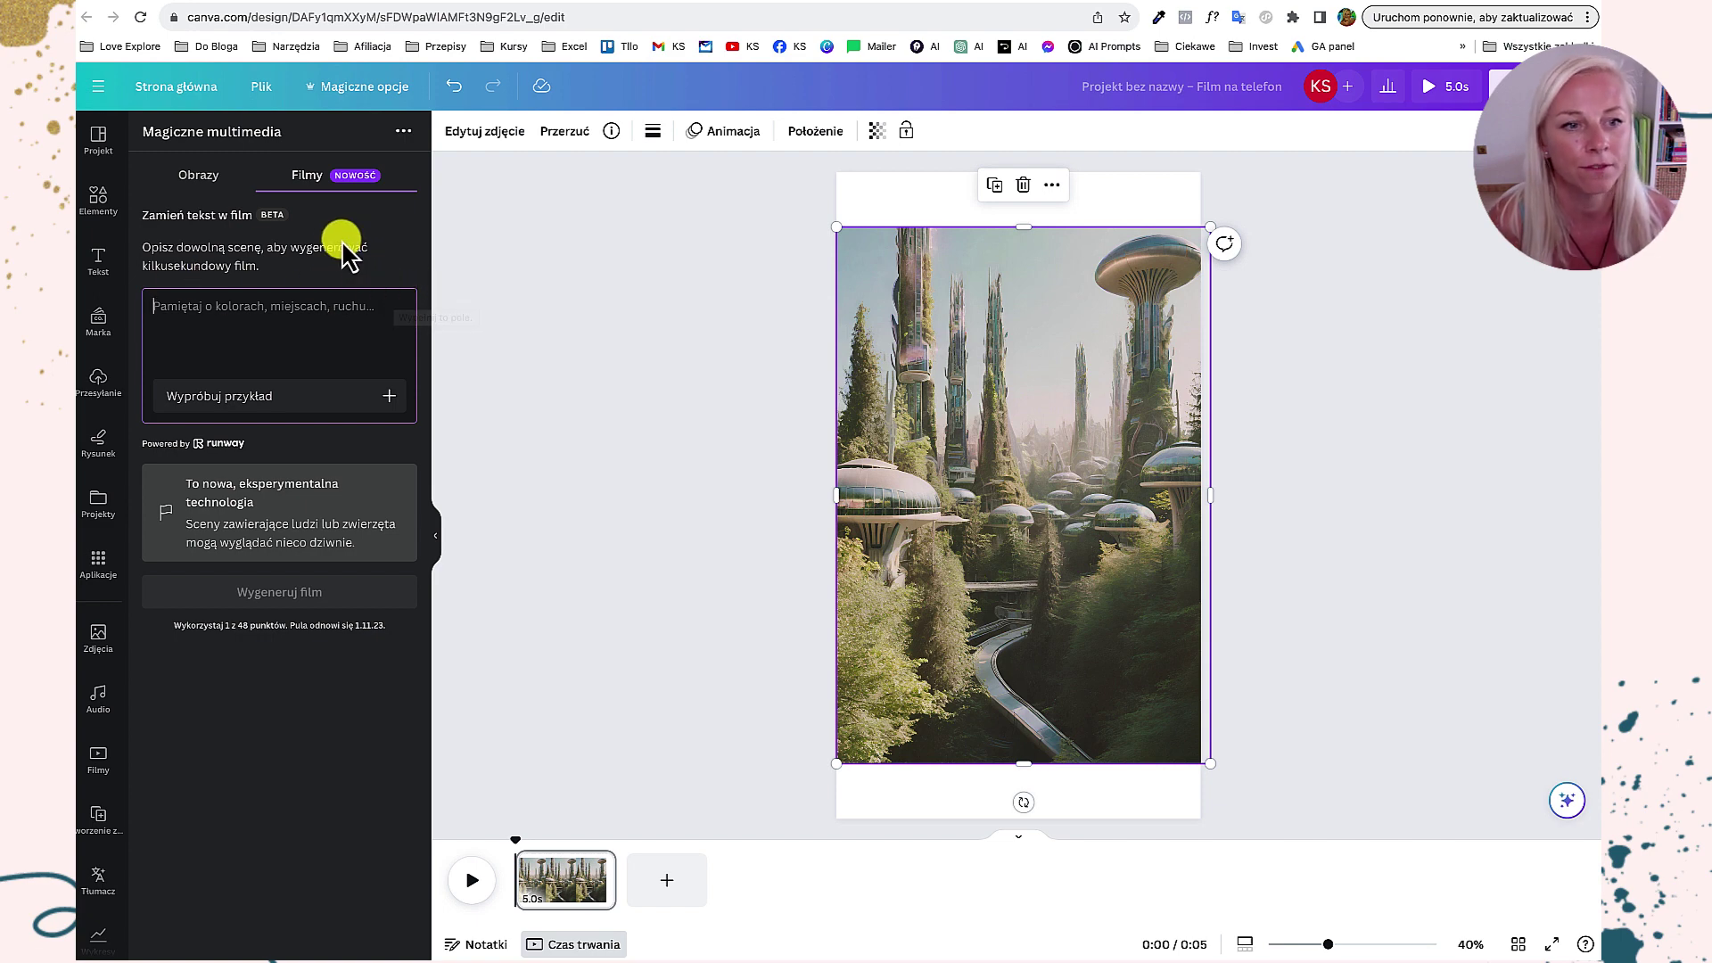
pyautogui.click(252, 396)
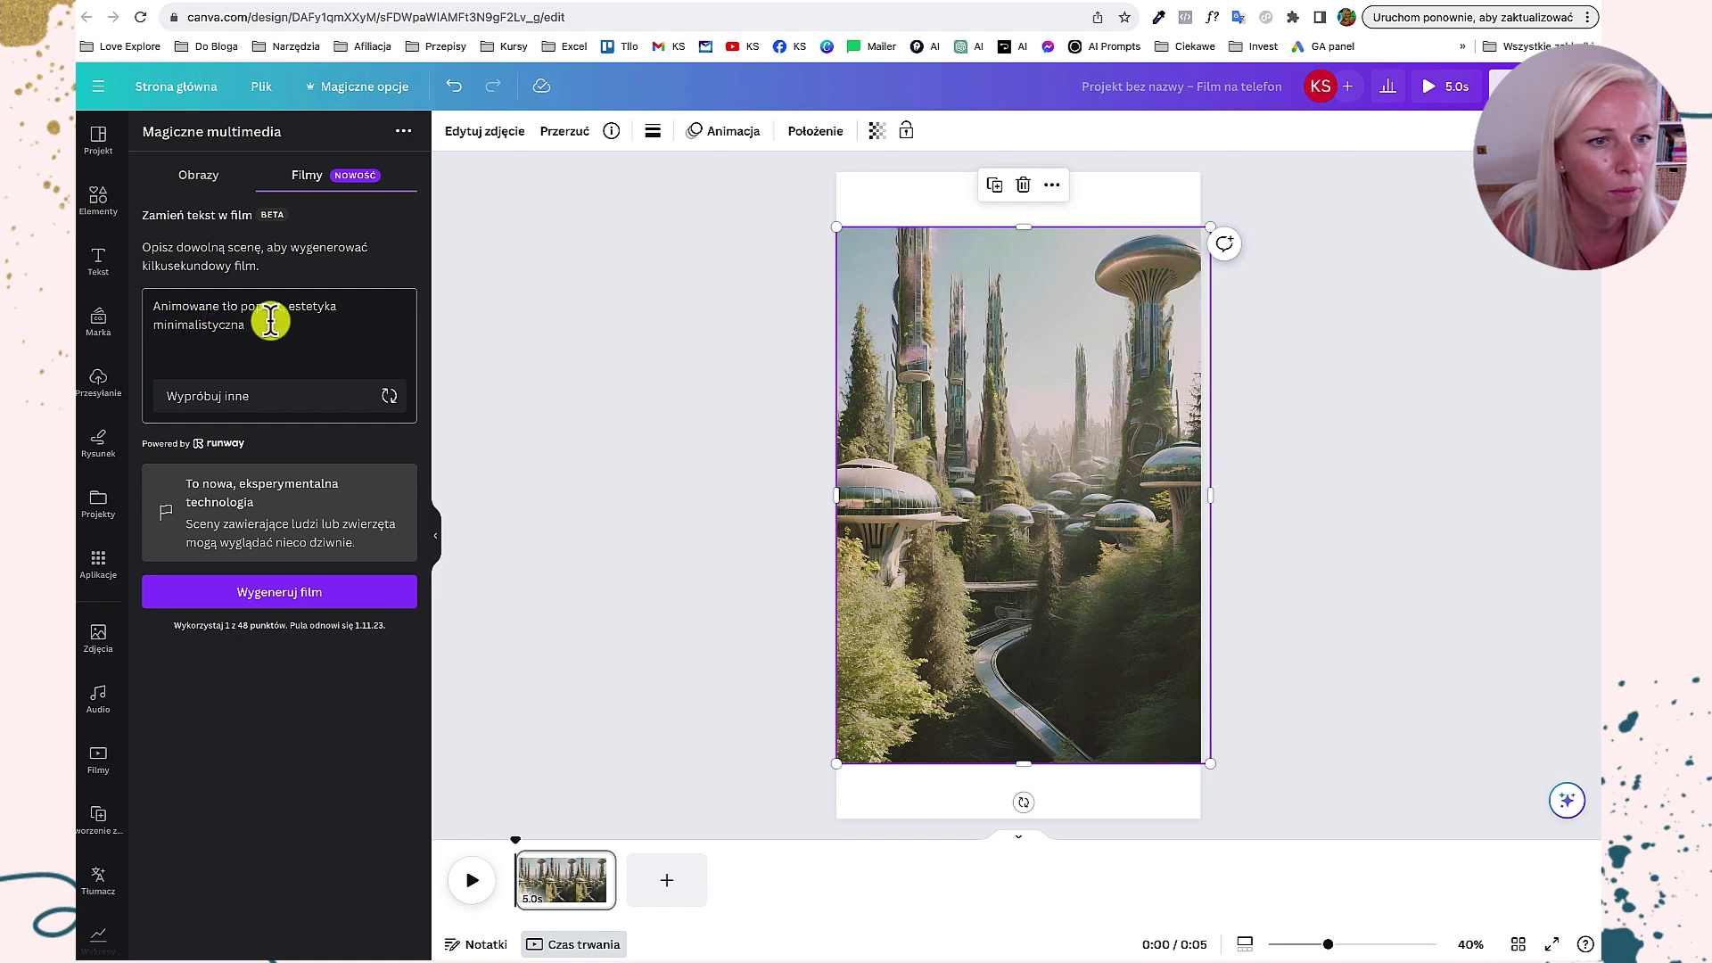
pyautogui.click(245, 392)
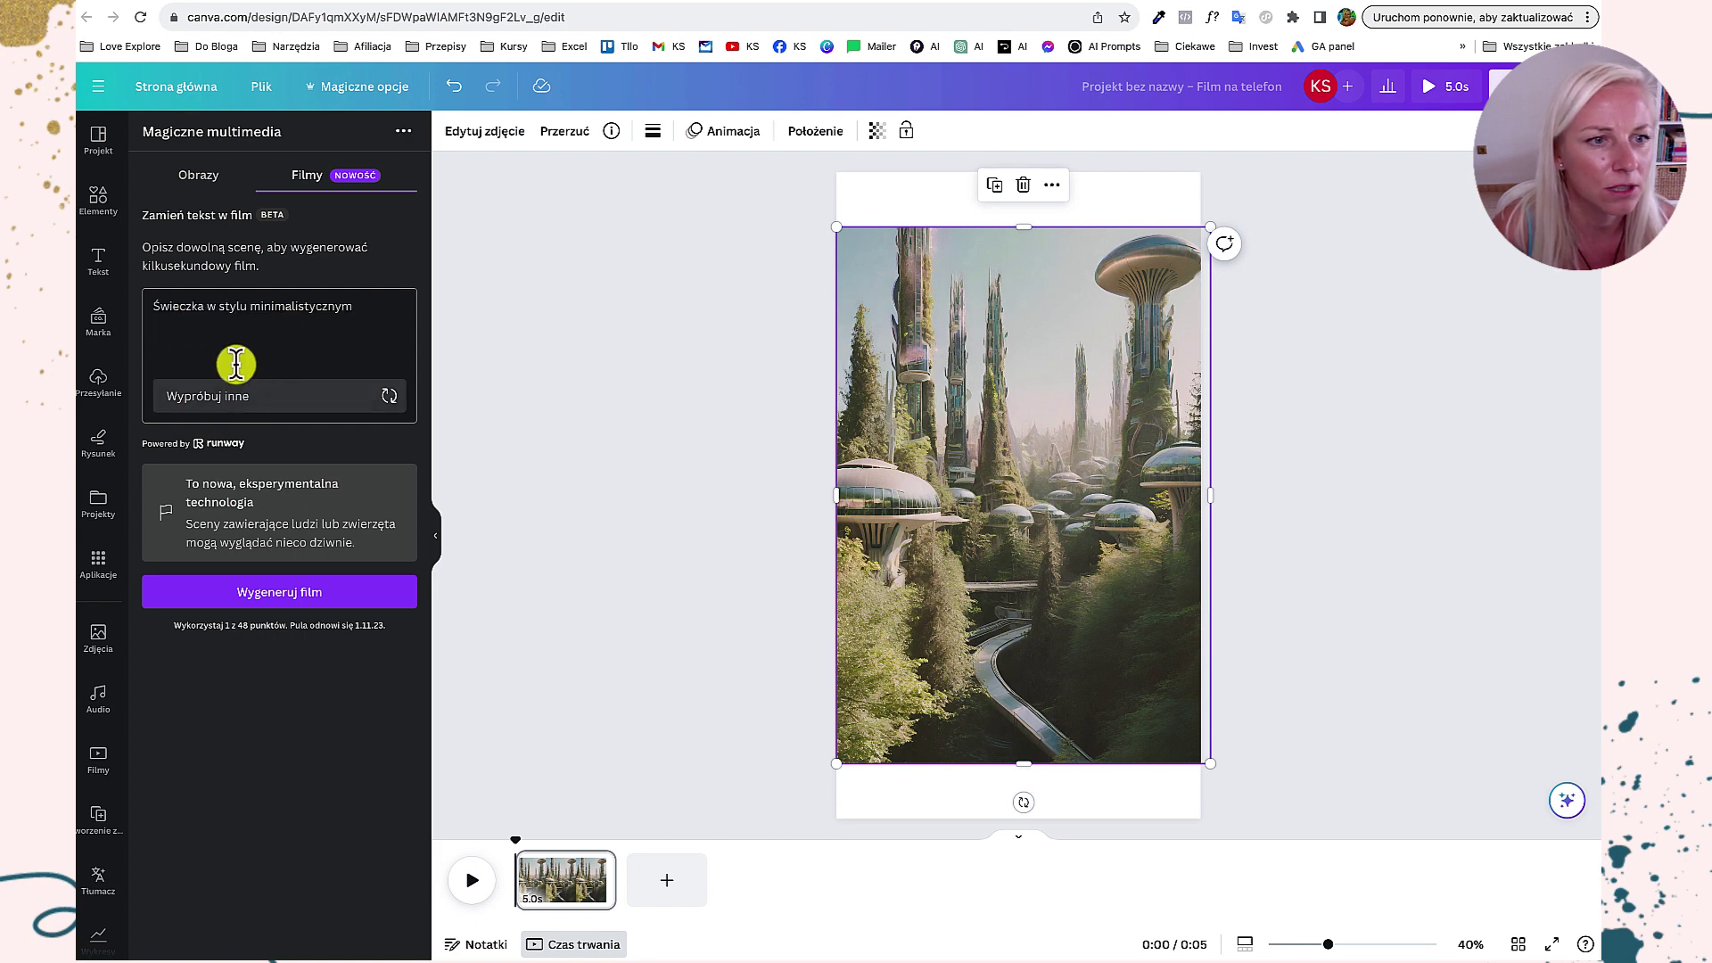
pyautogui.click(239, 395)
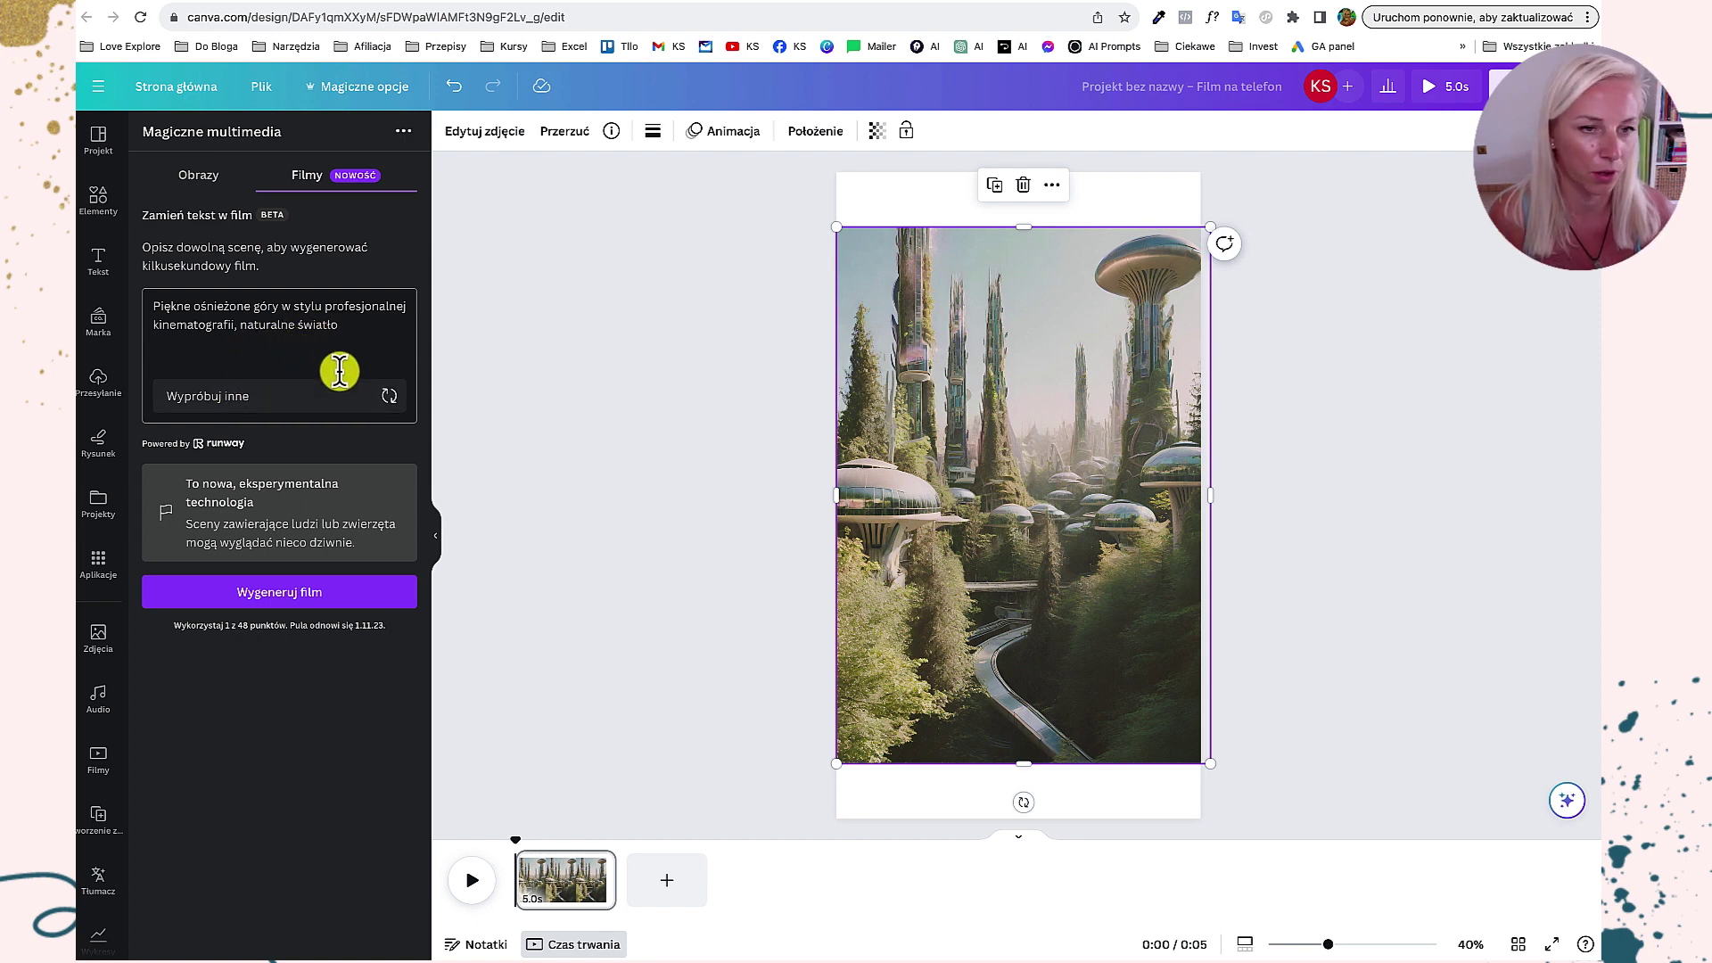
pyautogui.click(282, 594)
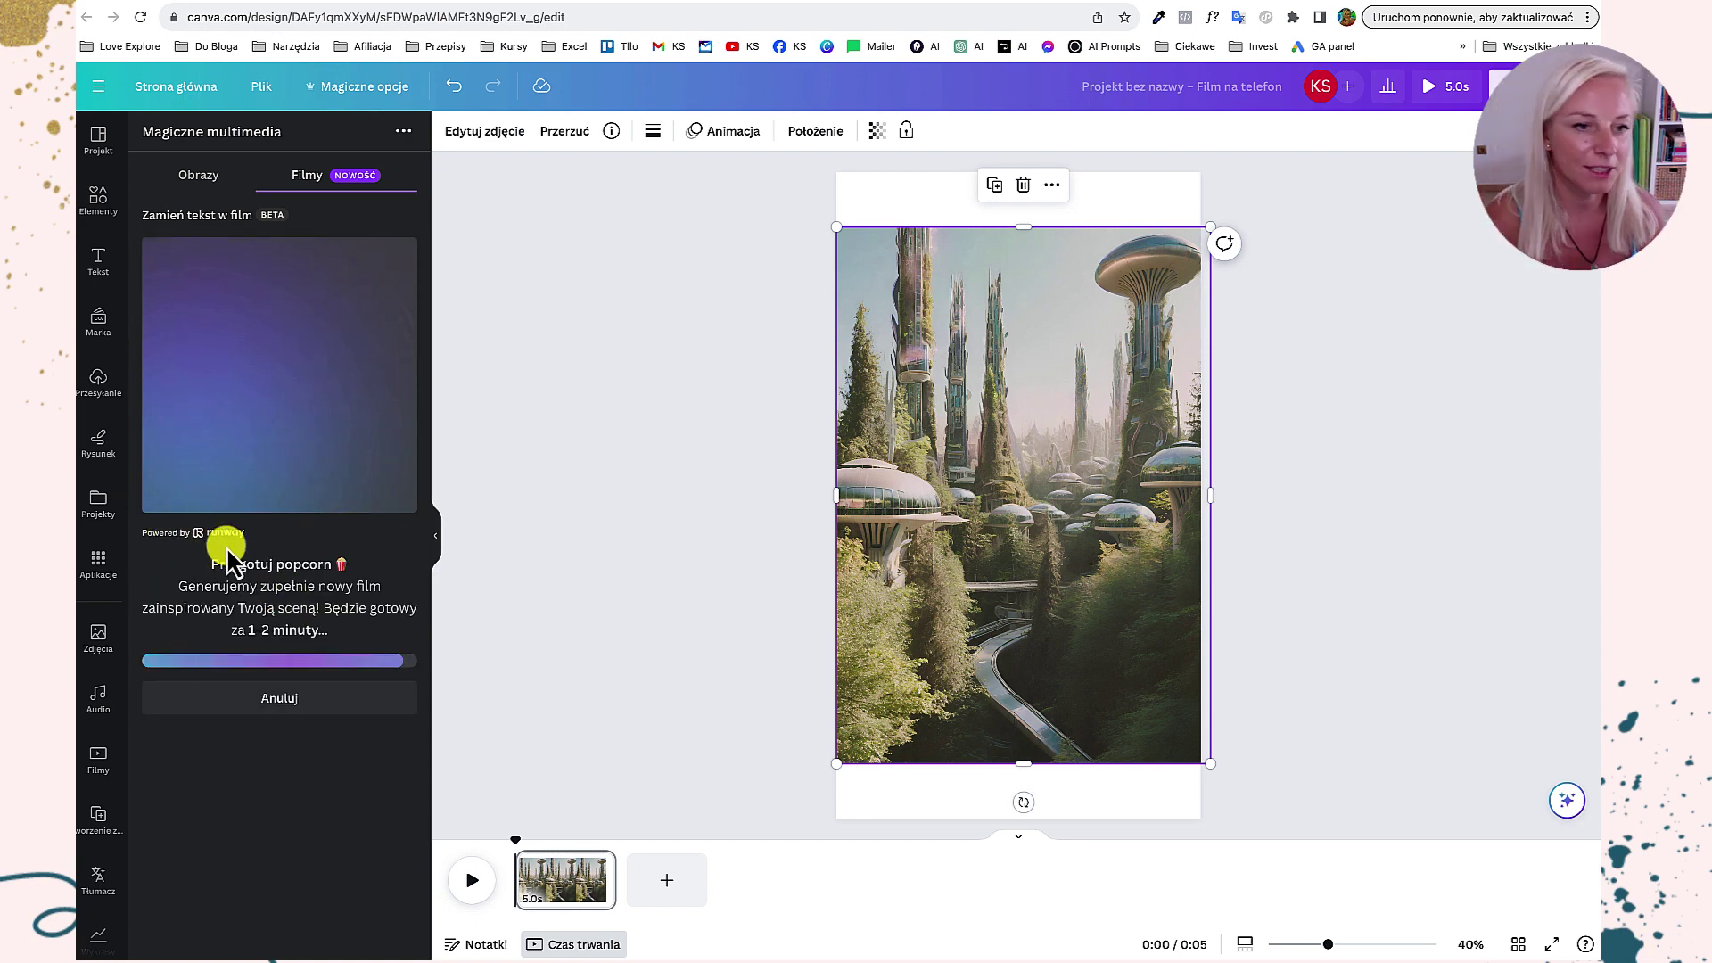
pyautogui.click(1335, 4)
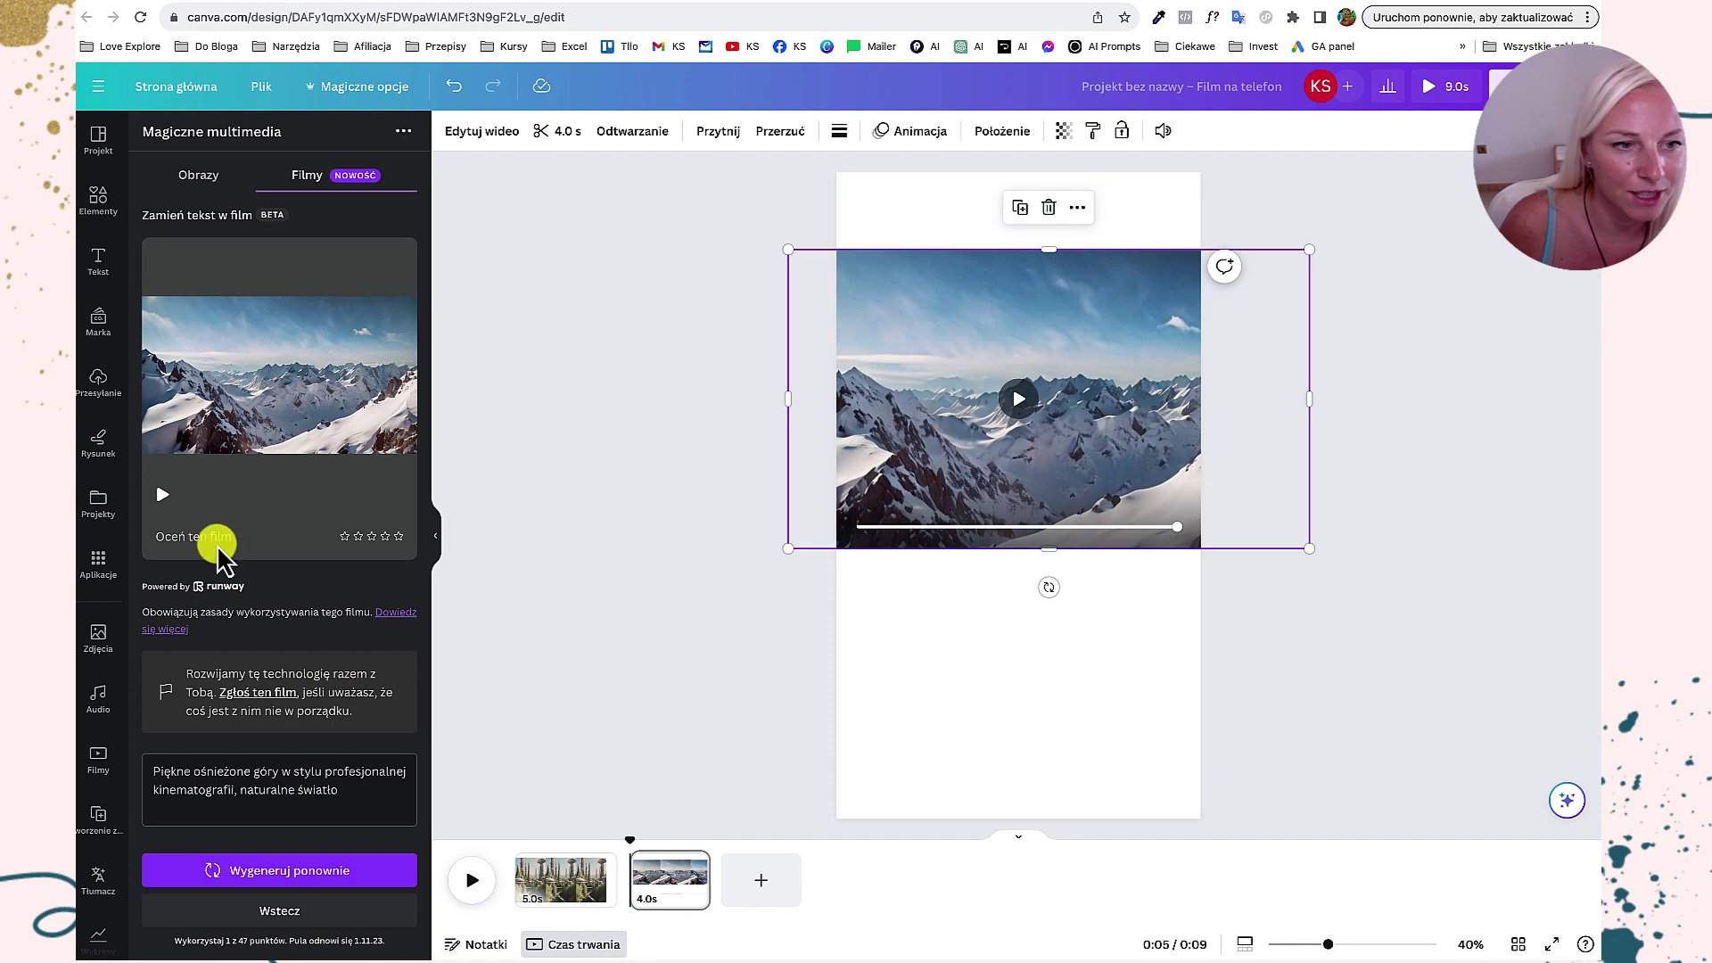
pyautogui.click(166, 500)
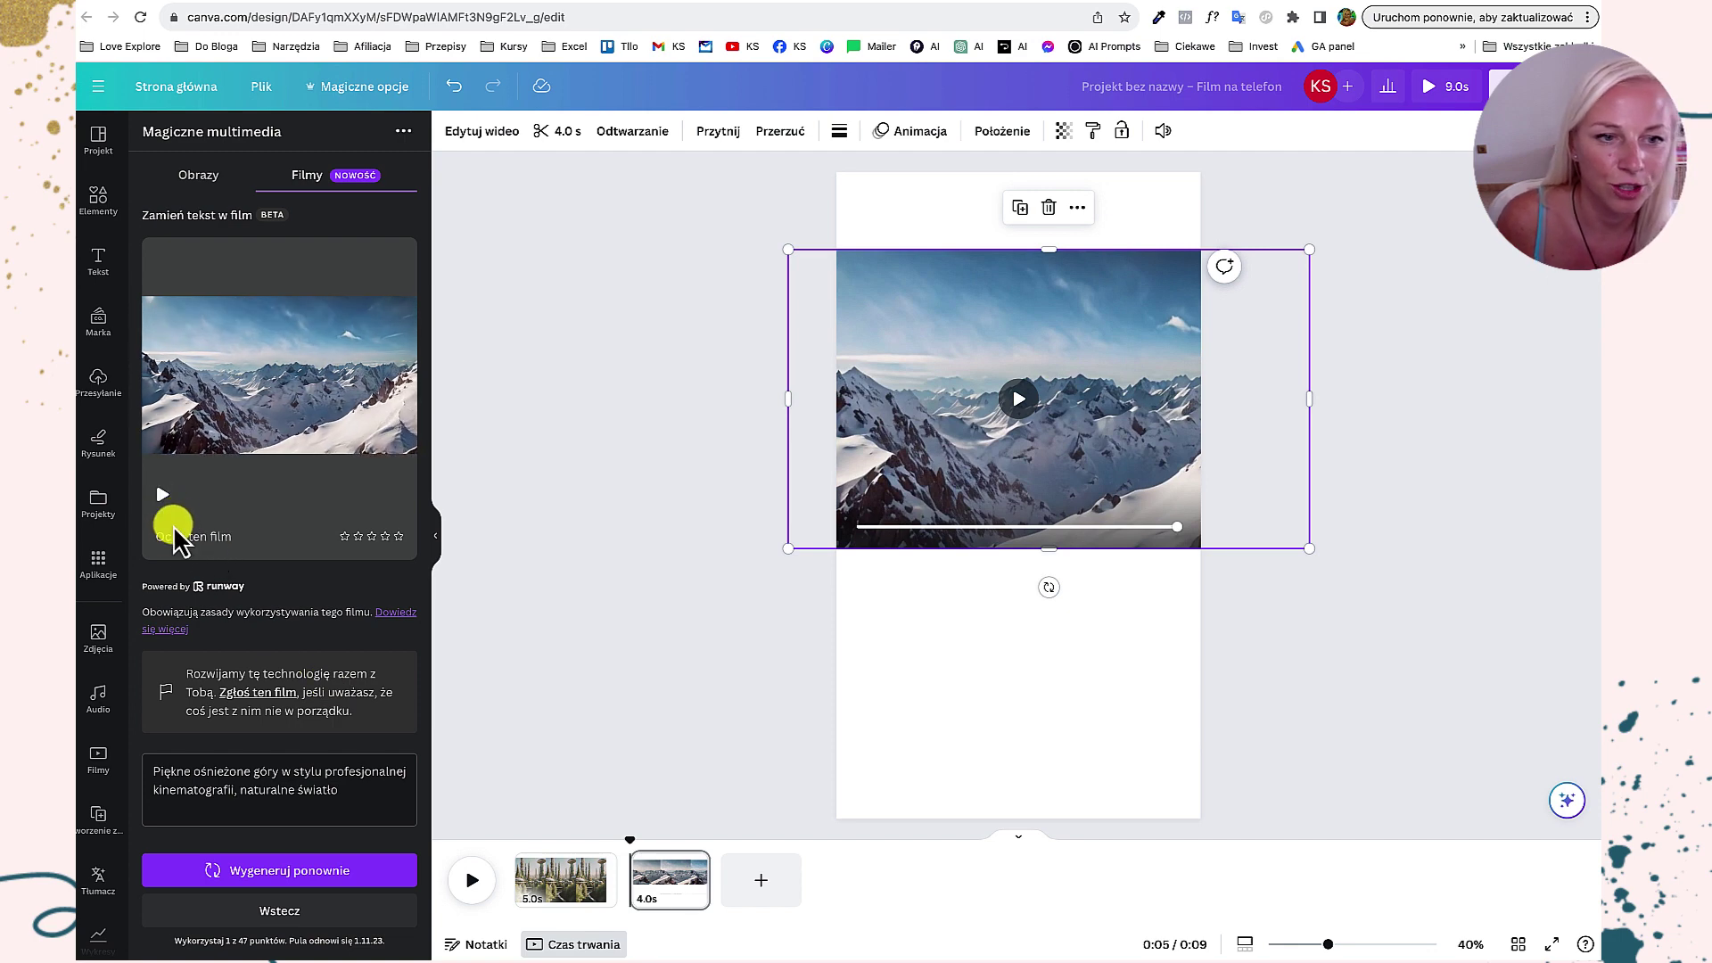
# - Preview the whole design resized to the Intro na YouTube format, 1920 × 1080 px, without applying it
pyautogui.click(874, 228)
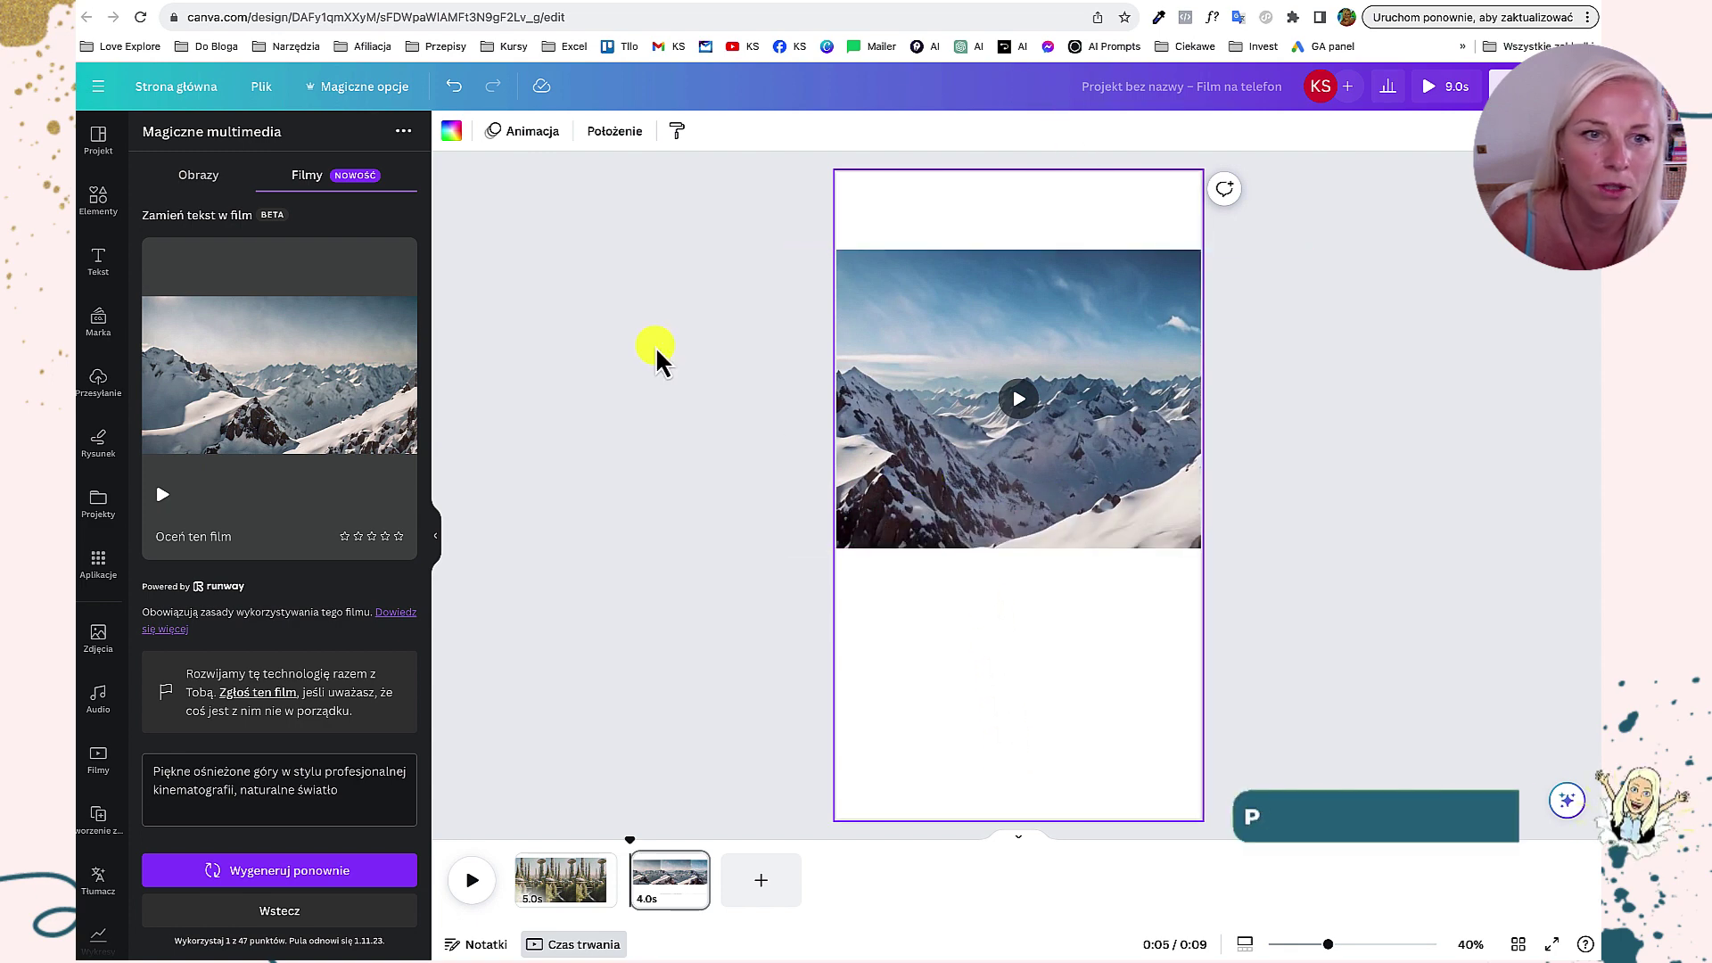
pyautogui.click(361, 86)
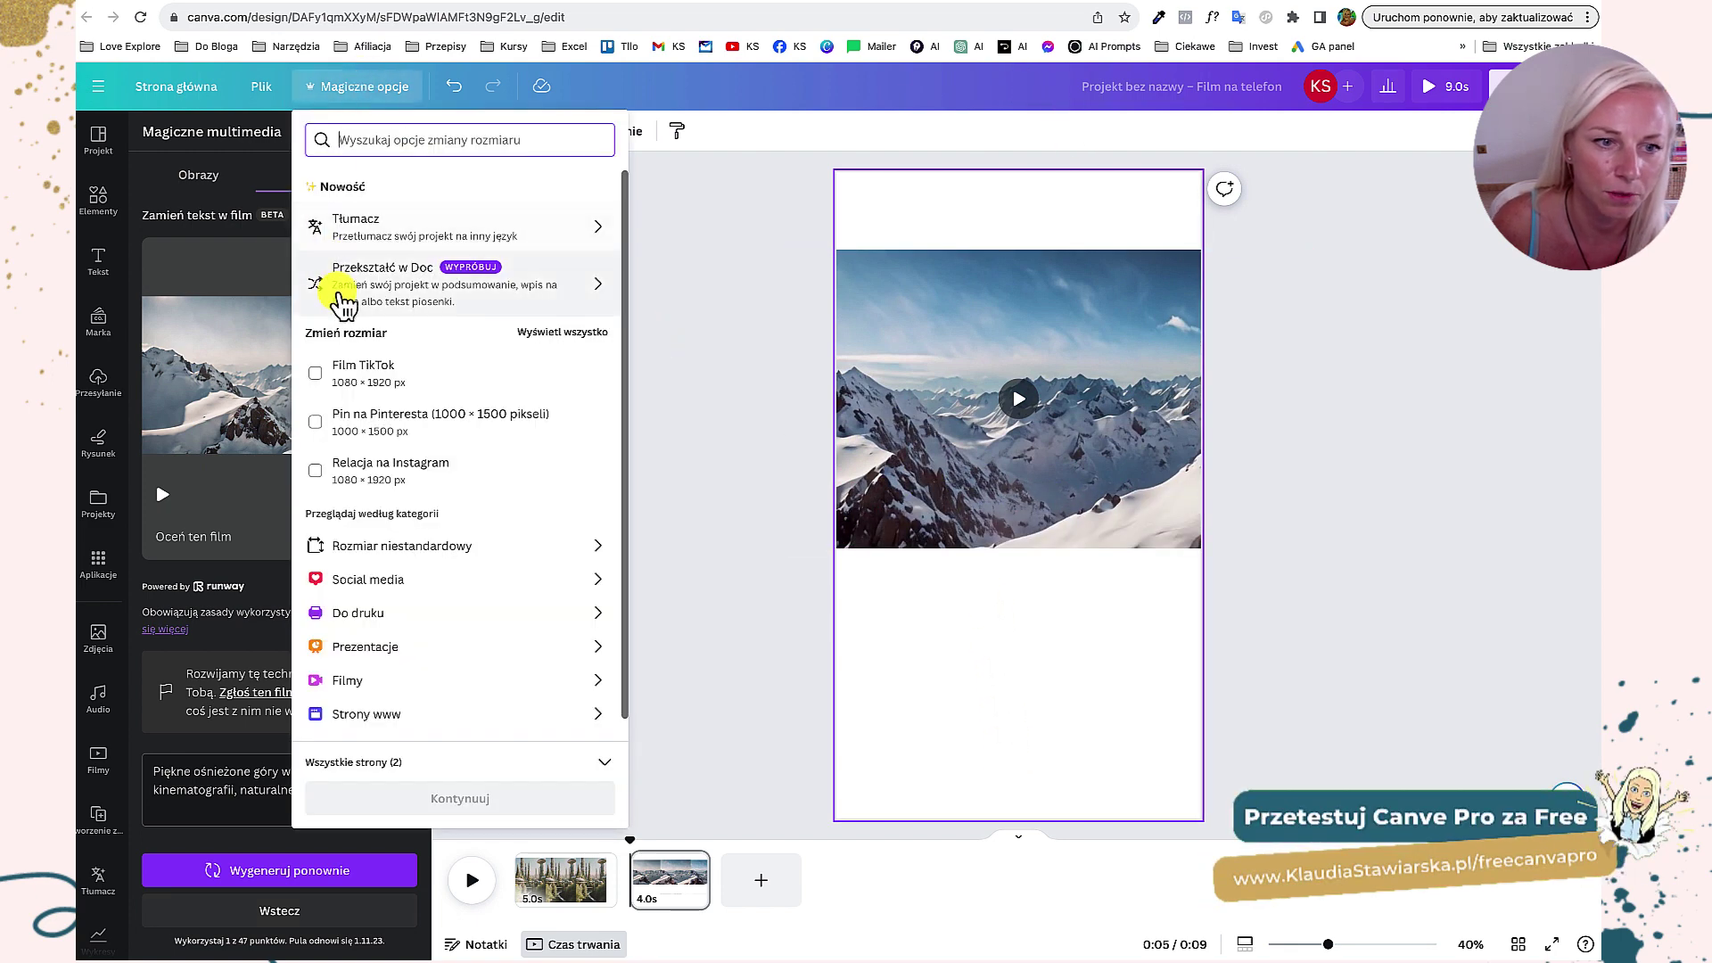
pyautogui.click(368, 582)
pyautogui.click(612, 220)
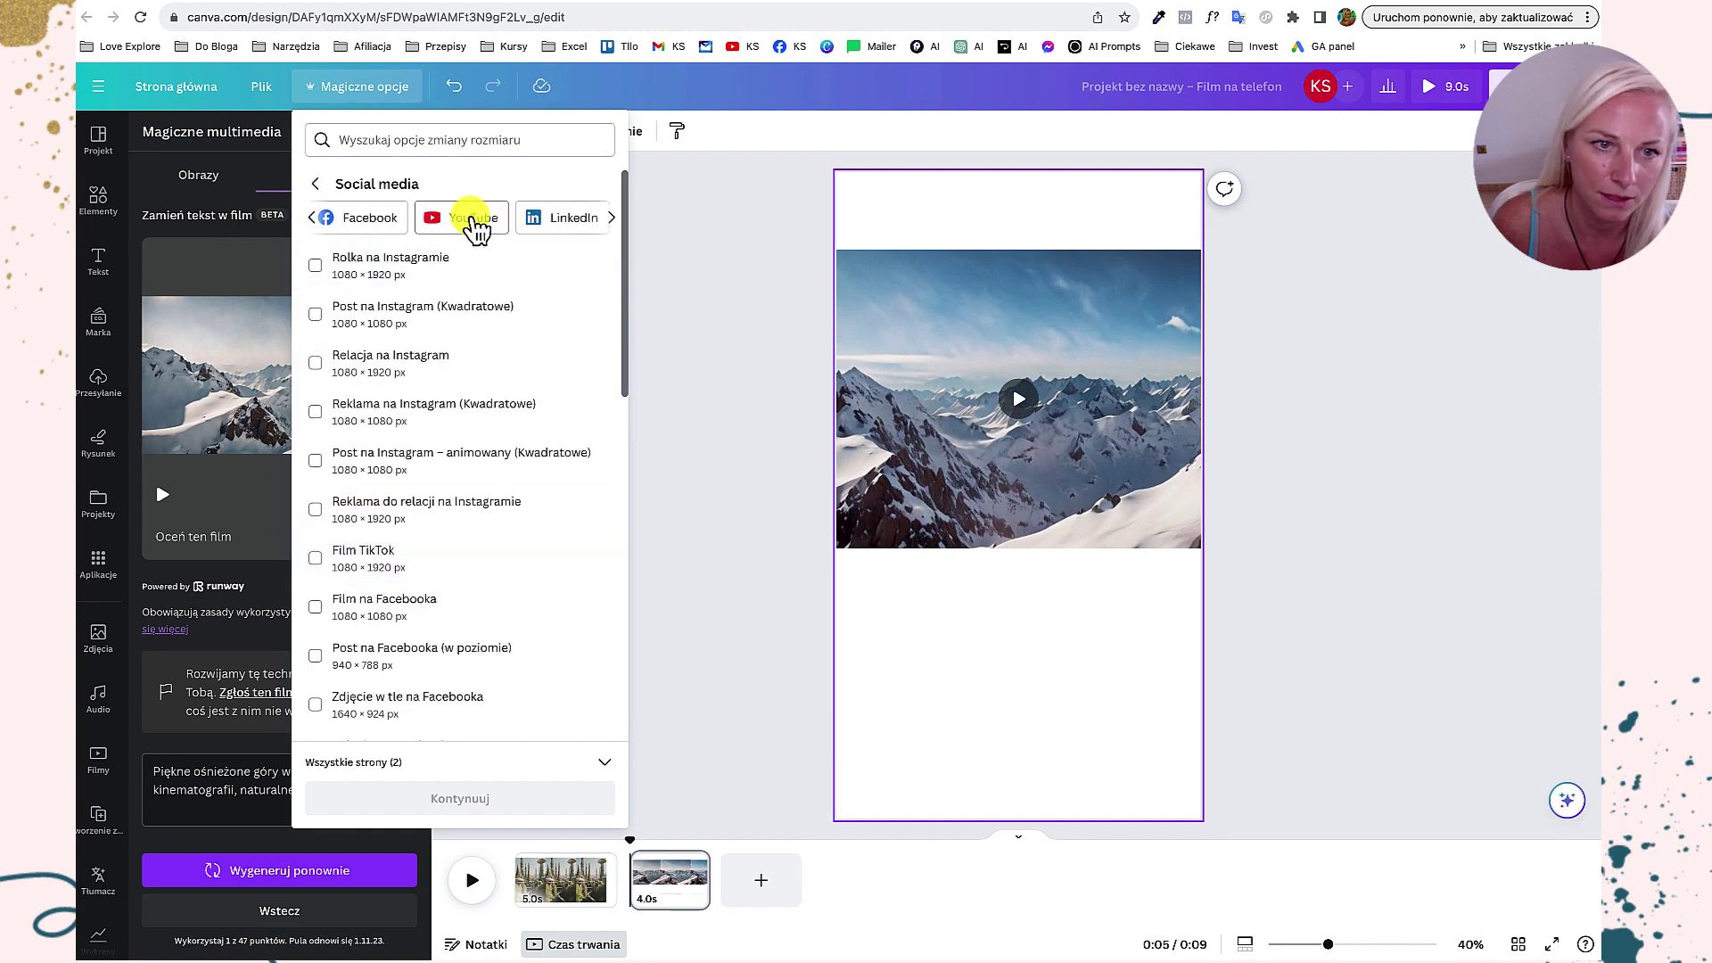
pyautogui.click(471, 221)
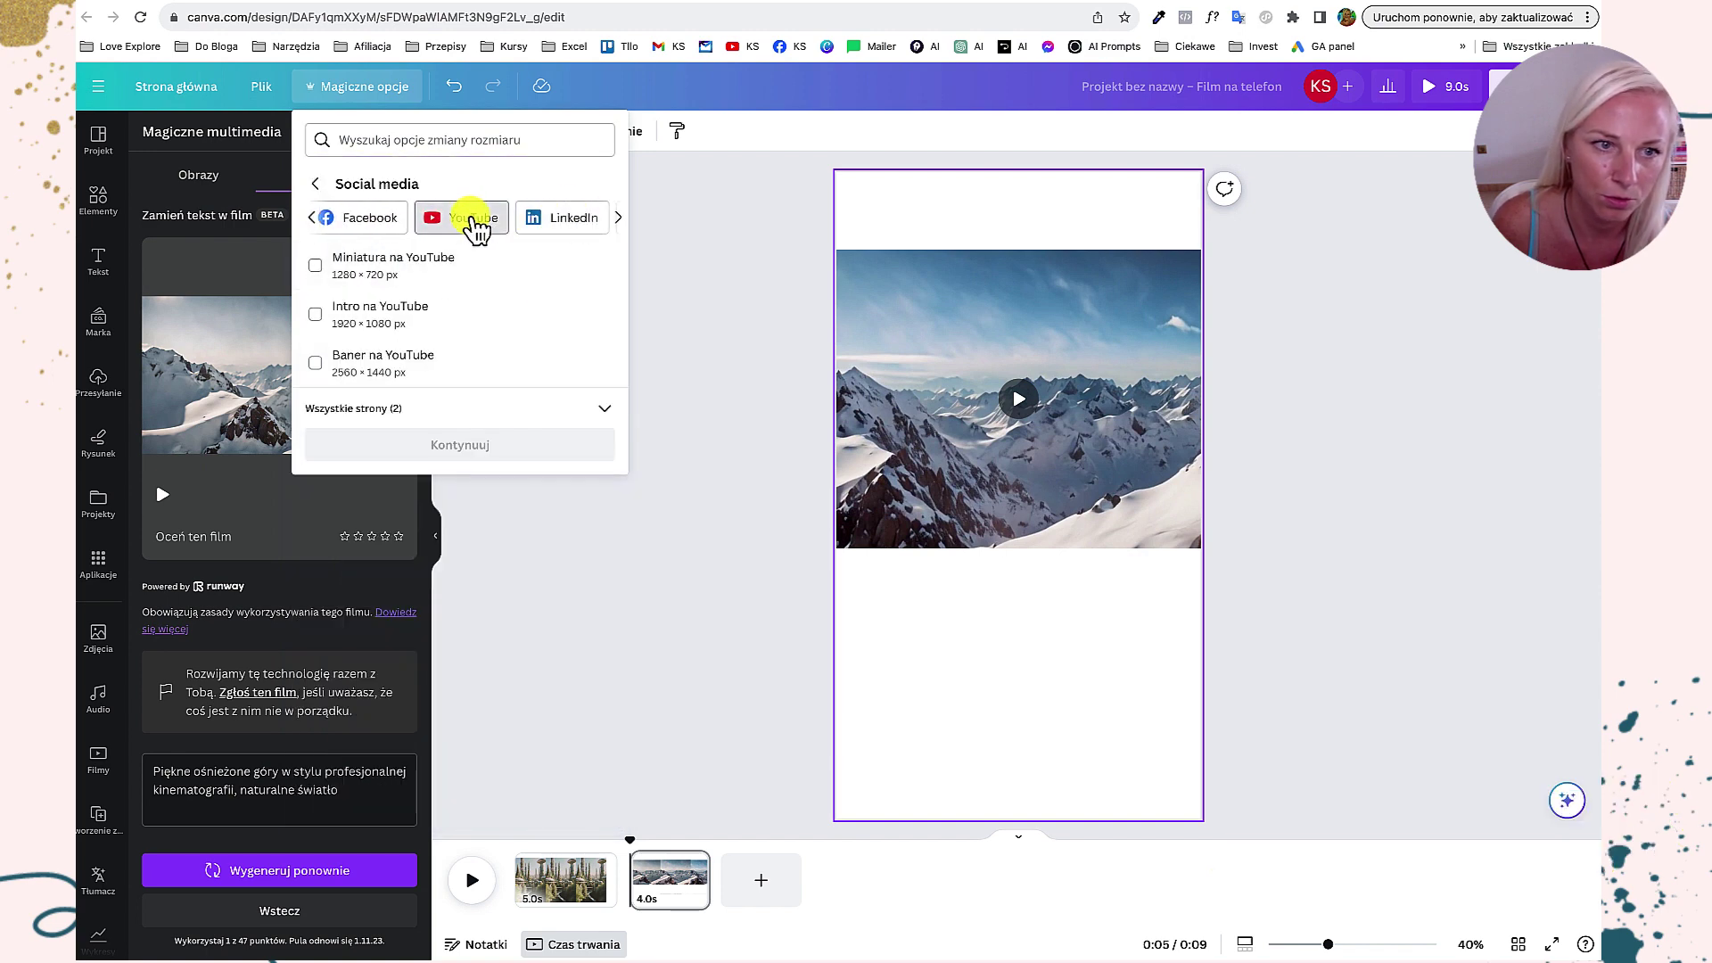
pyautogui.click(315, 313)
pyautogui.click(460, 446)
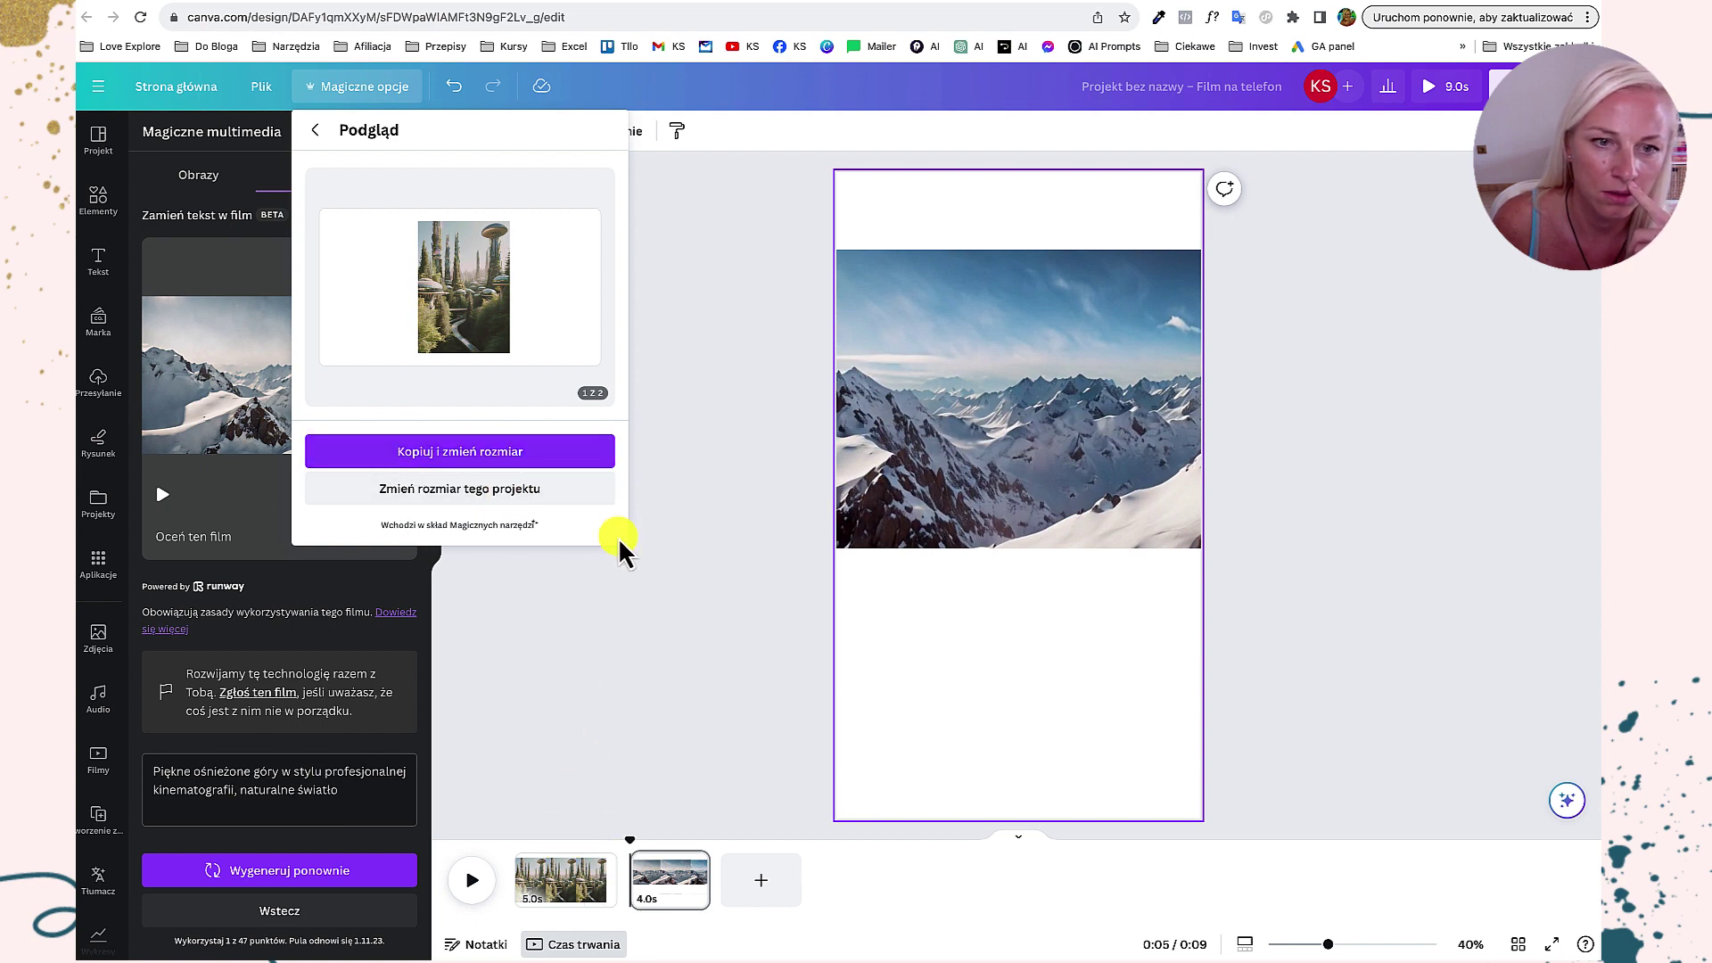
pyautogui.click(523, 398)
pyautogui.click(948, 408)
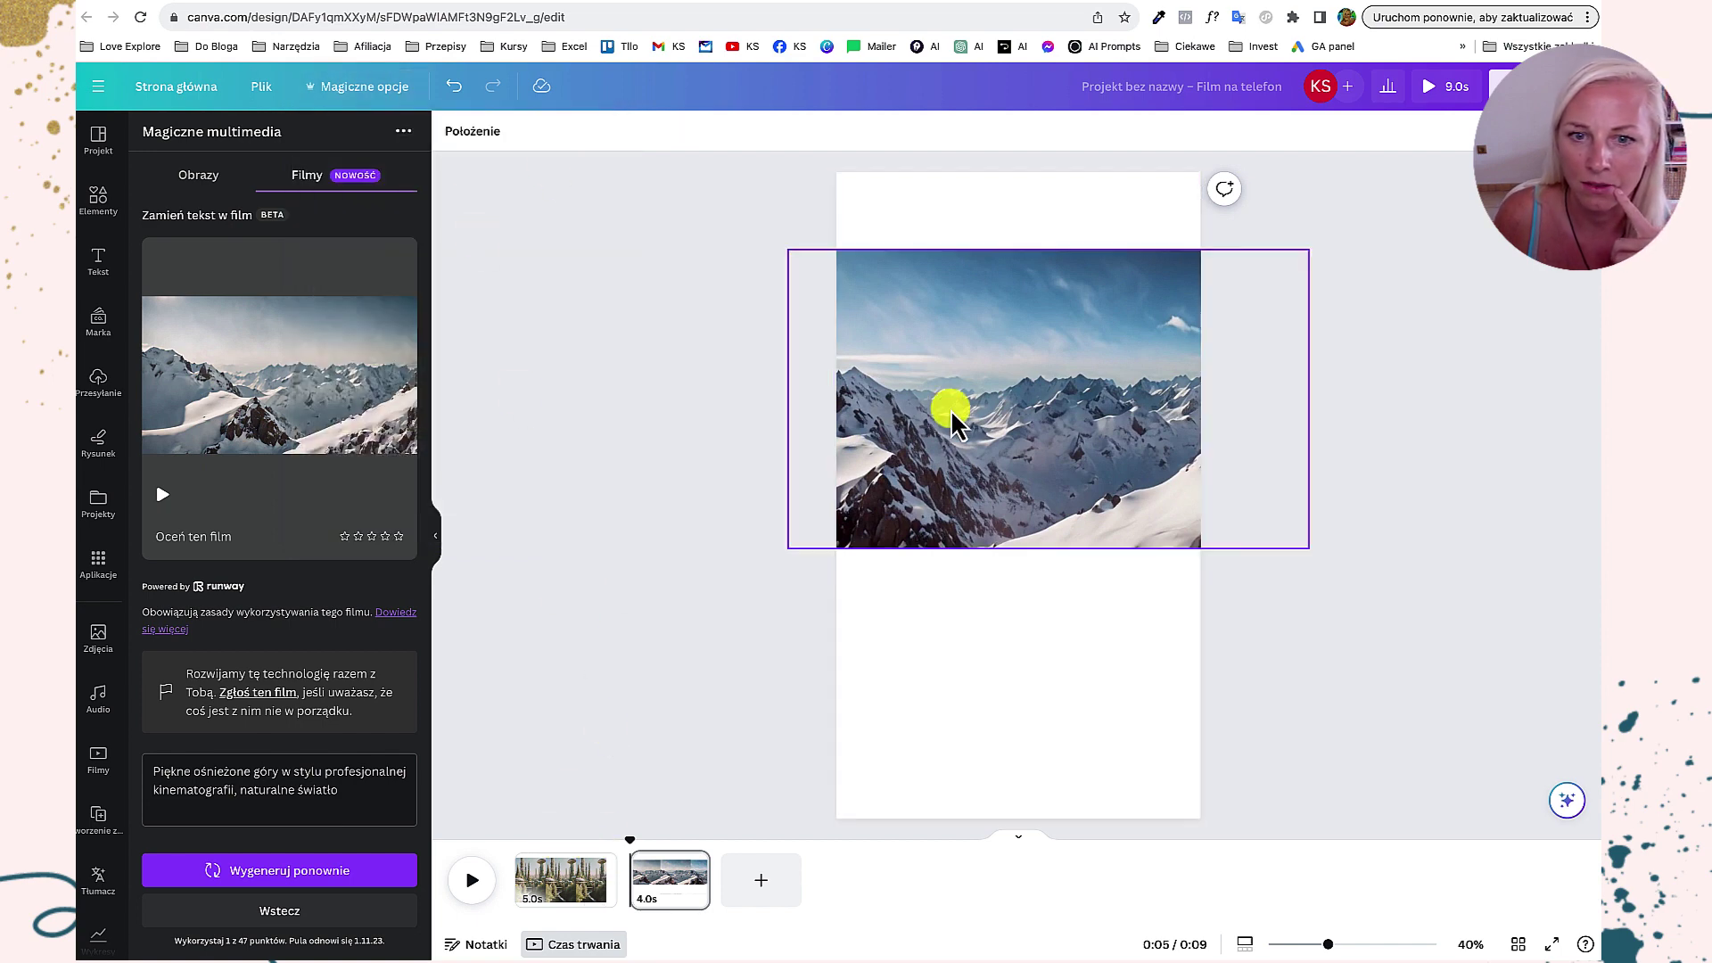
pyautogui.click(1019, 397)
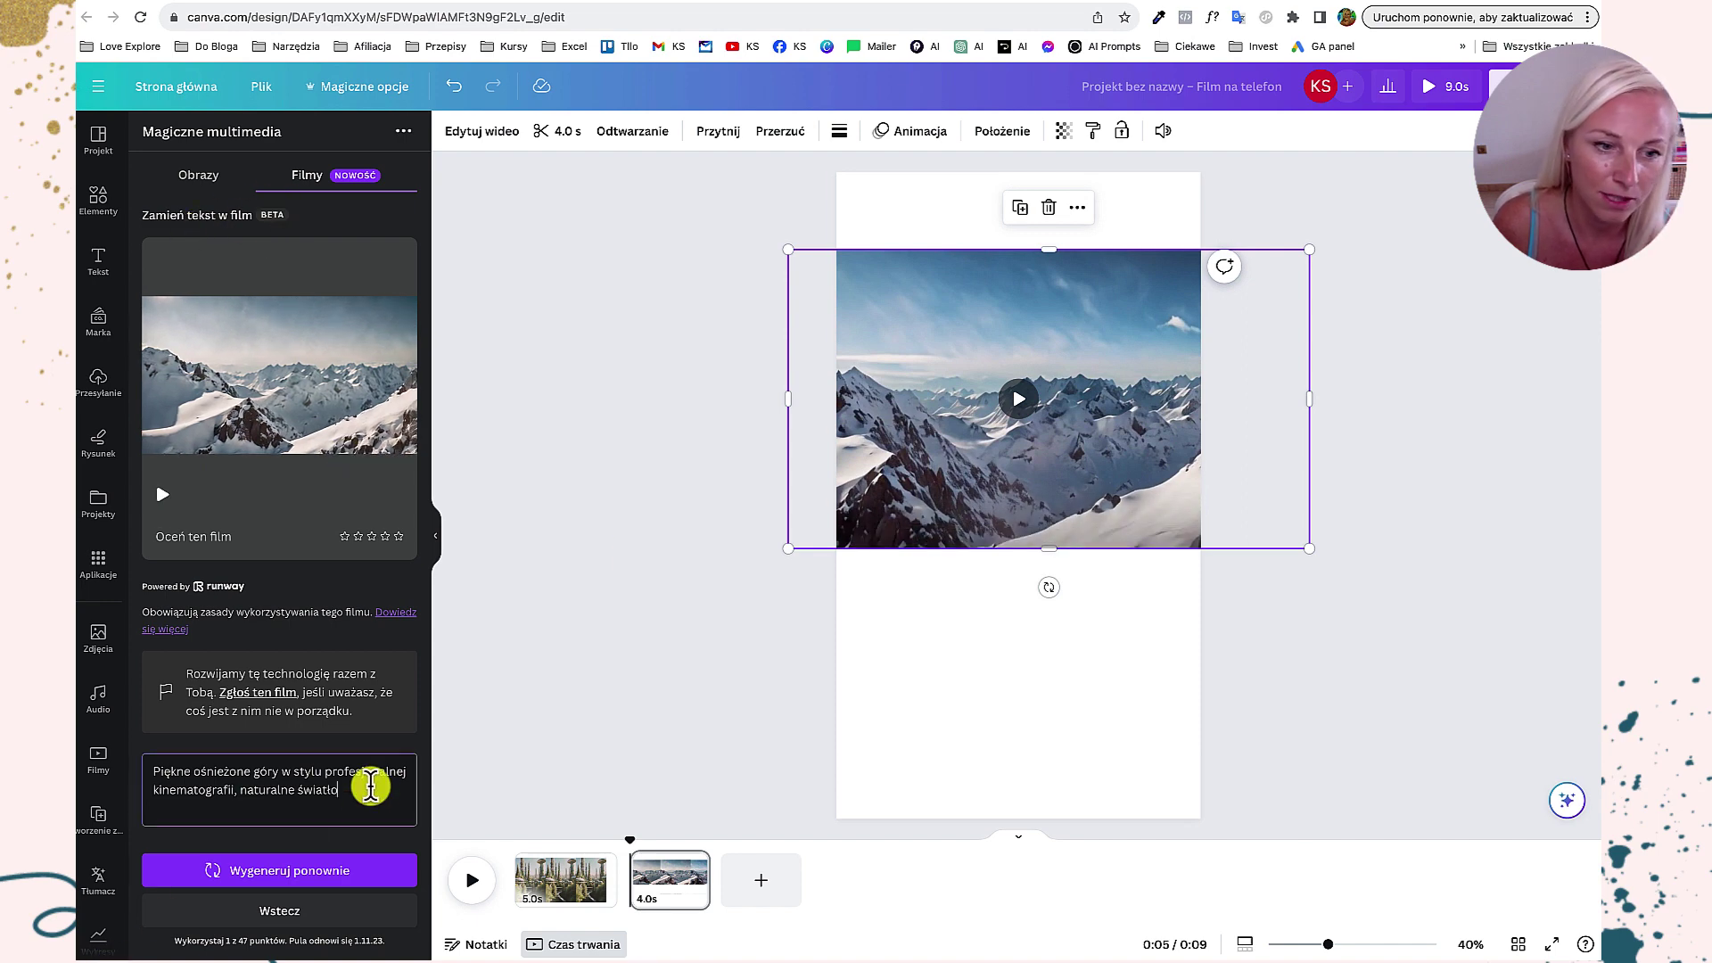
# - Return to the initial video description form and cycle through its example prompts to the one about a rose in a garden
pyautogui.moveTo(371, 785); pyautogui.dragTo(107, 754)
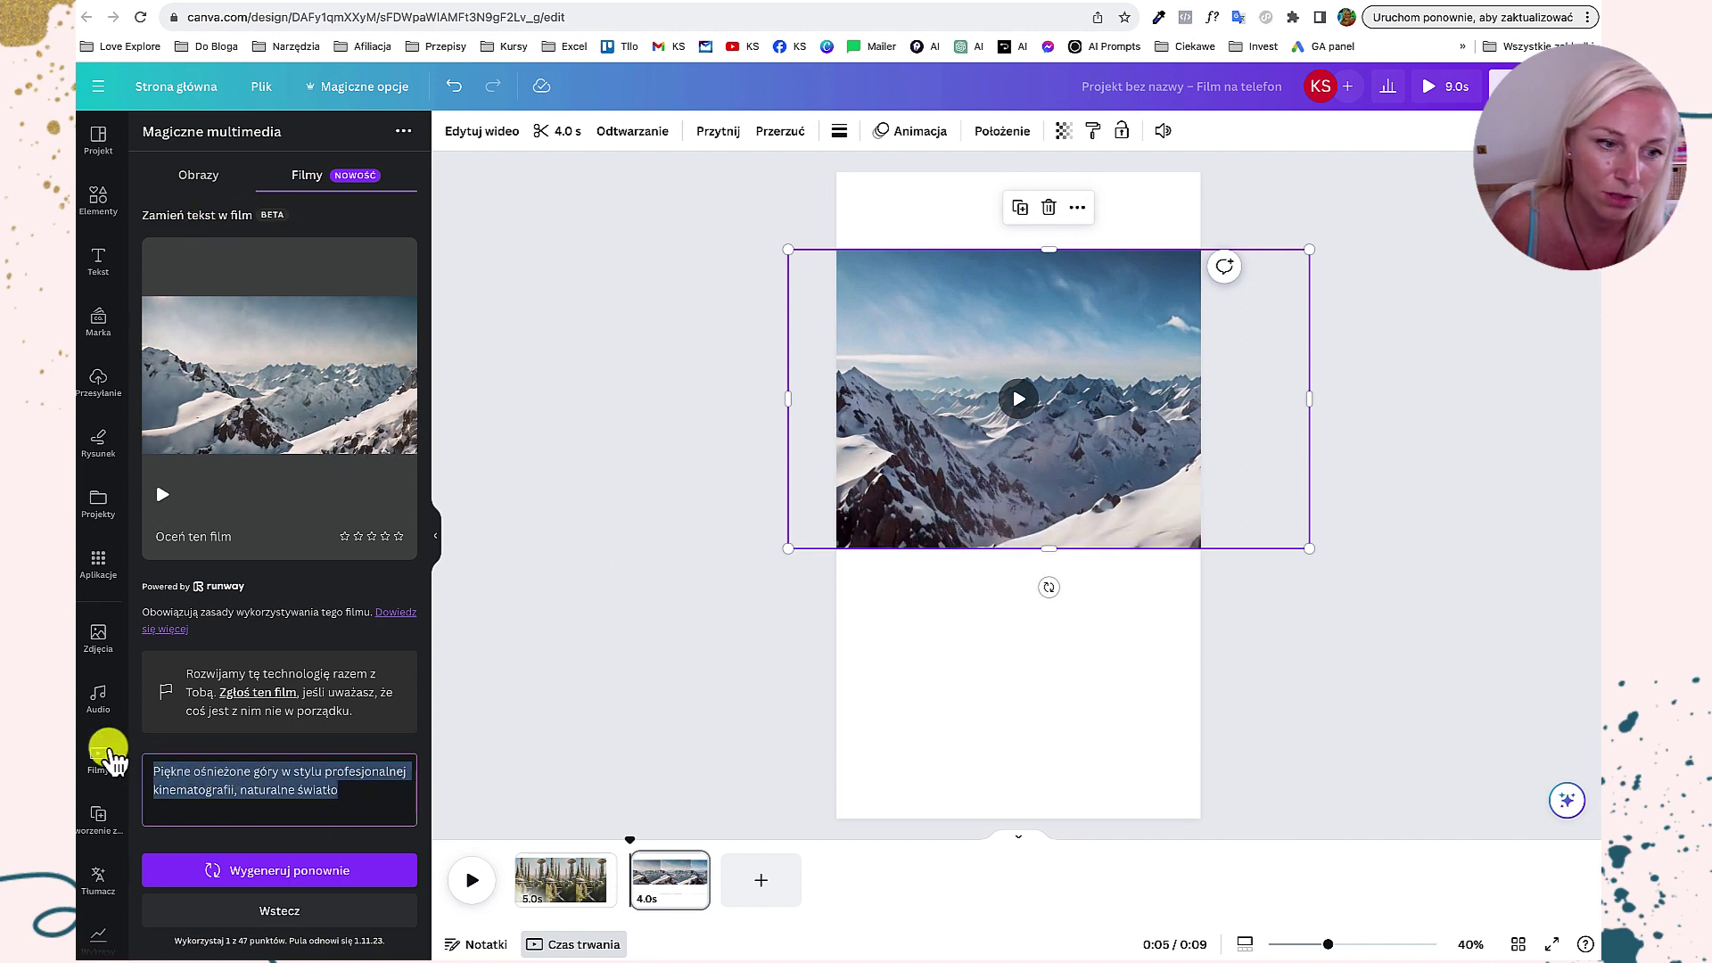
pyautogui.click(285, 911)
pyautogui.click(317, 399)
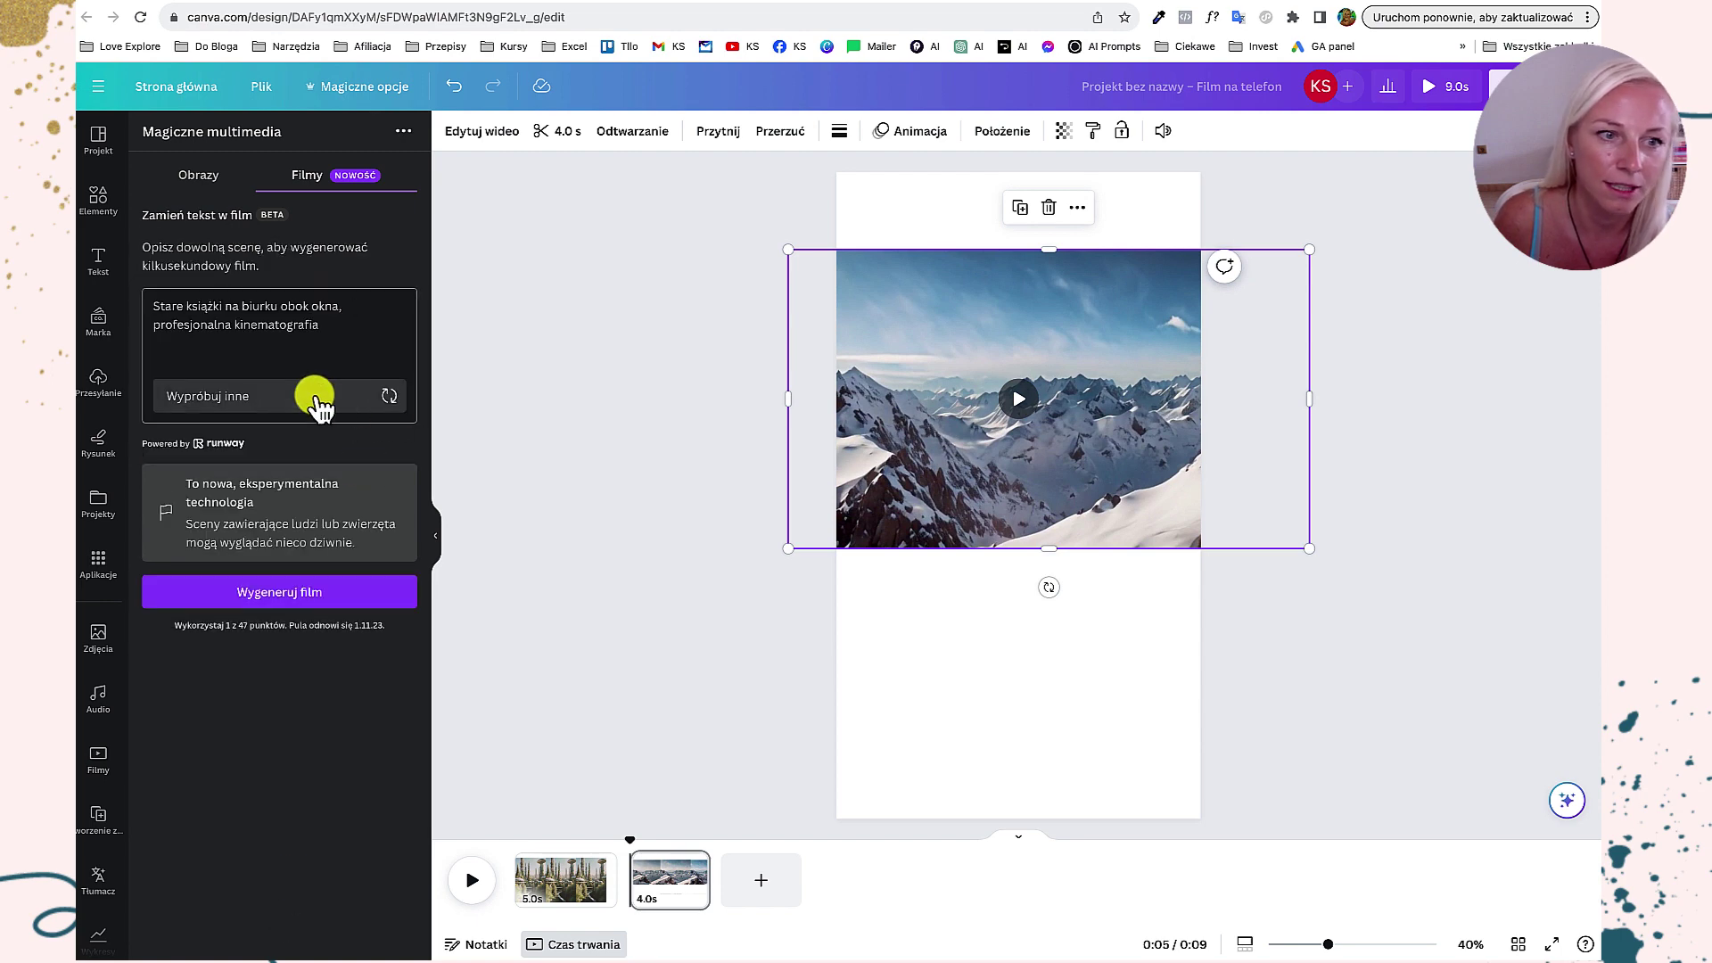
pyautogui.click(318, 397)
pyautogui.click(318, 398)
pyautogui.click(318, 398)
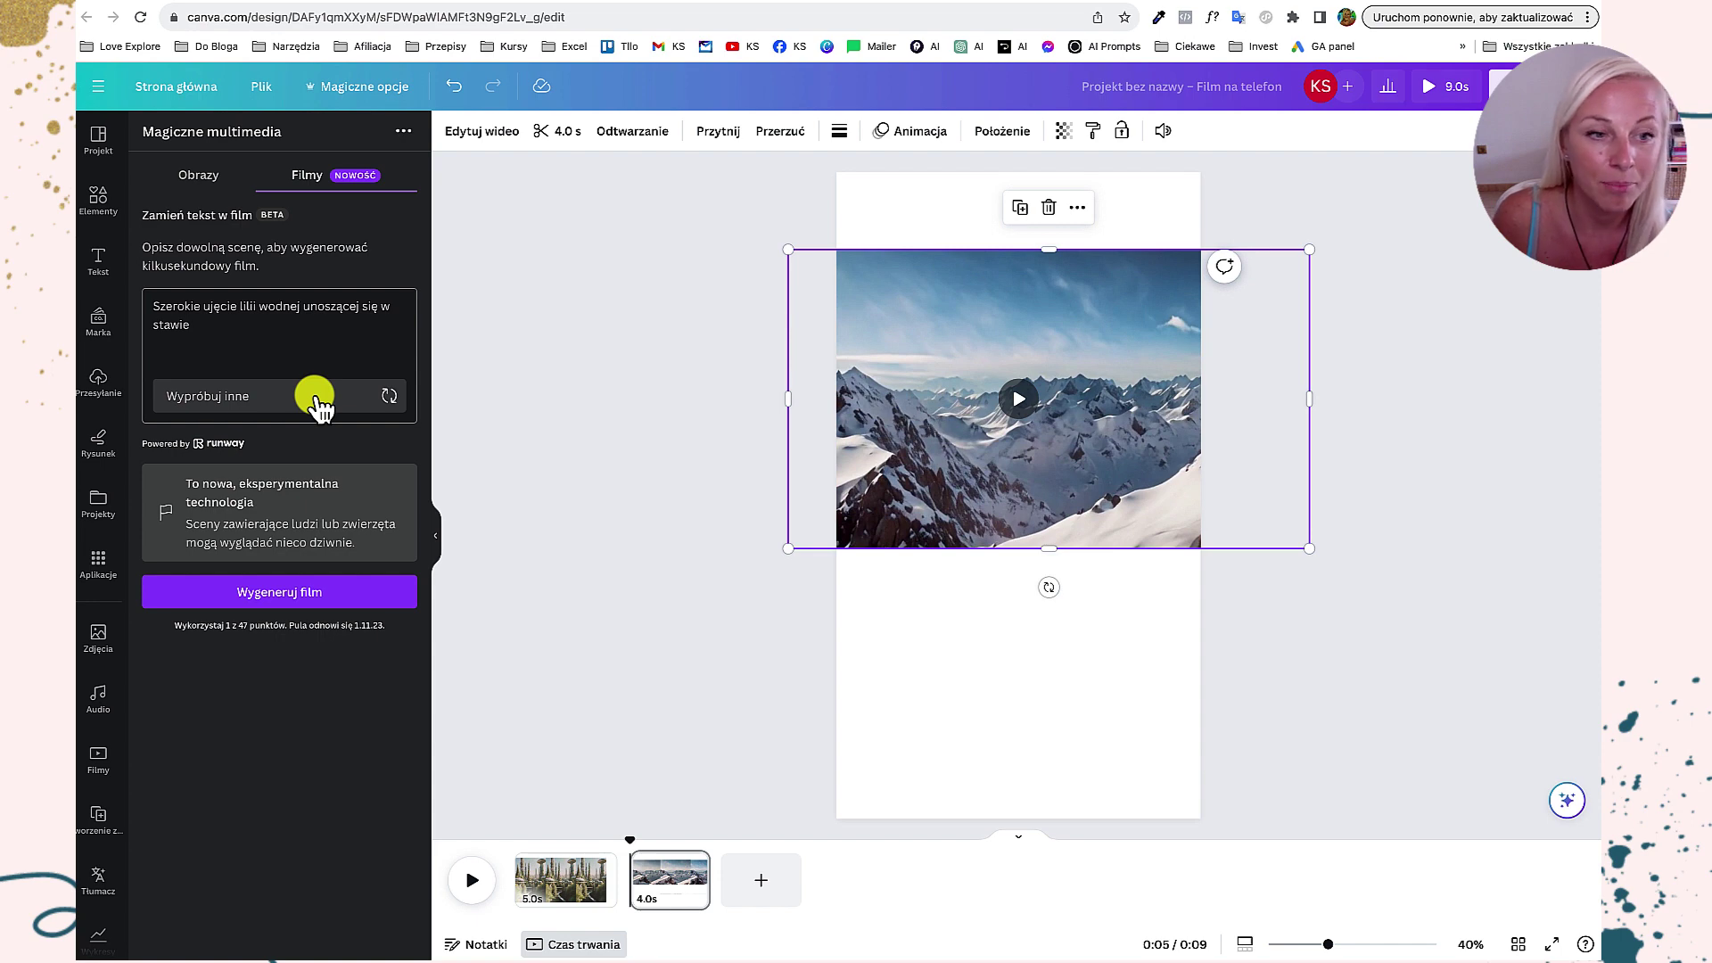
pyautogui.click(319, 397)
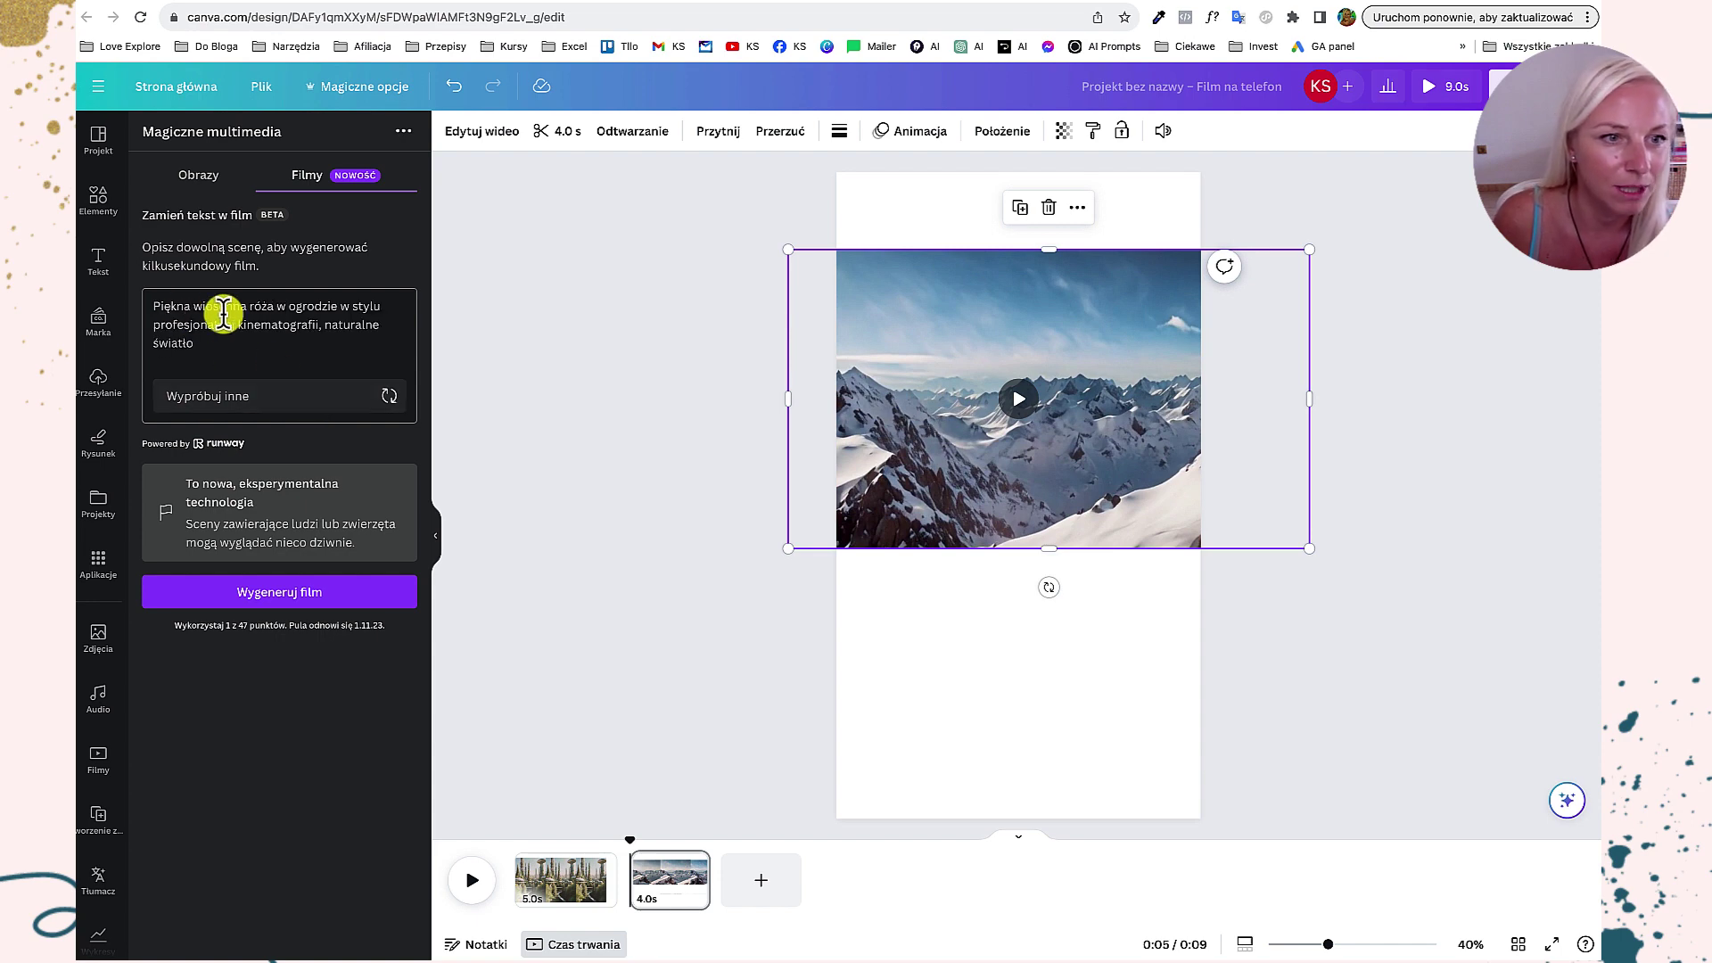